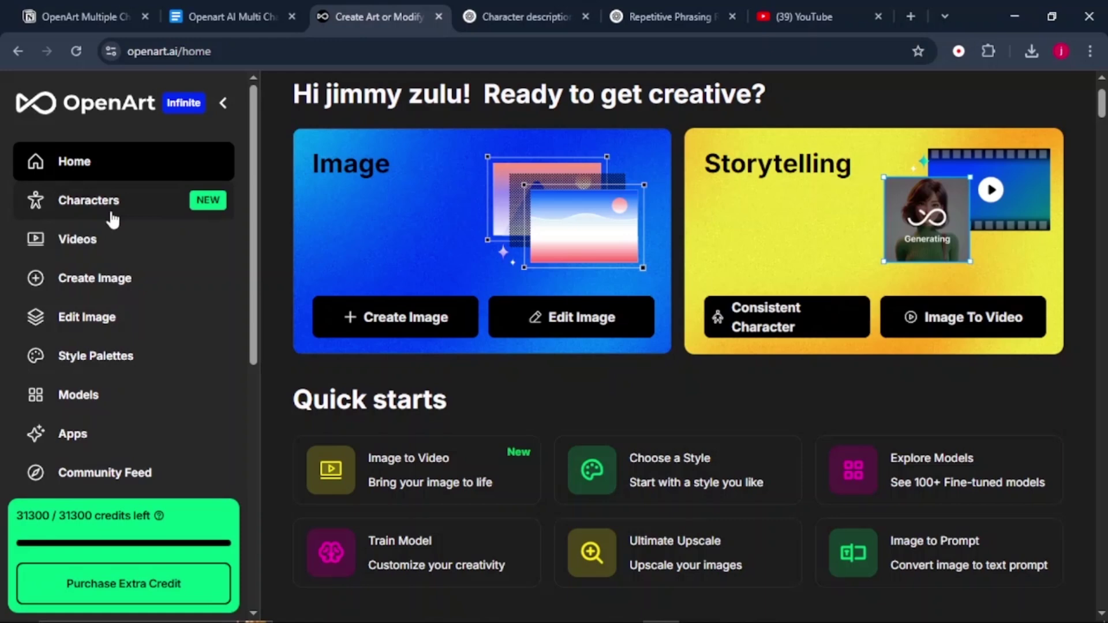
Start a new character from a text description and fill in its name and description.
click(123, 213)
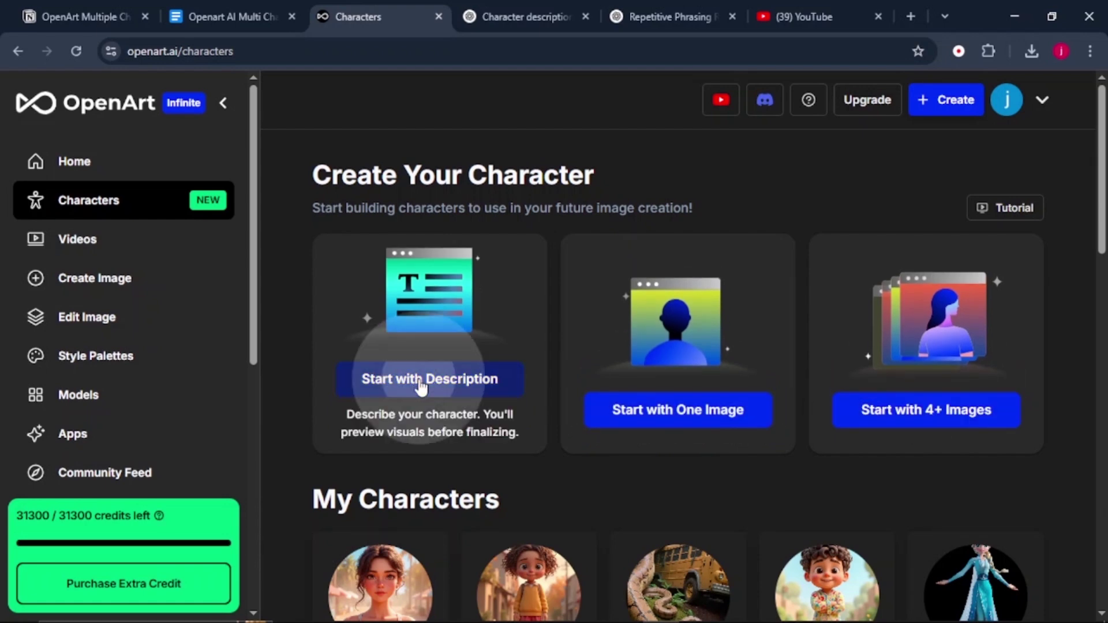
click(421, 382)
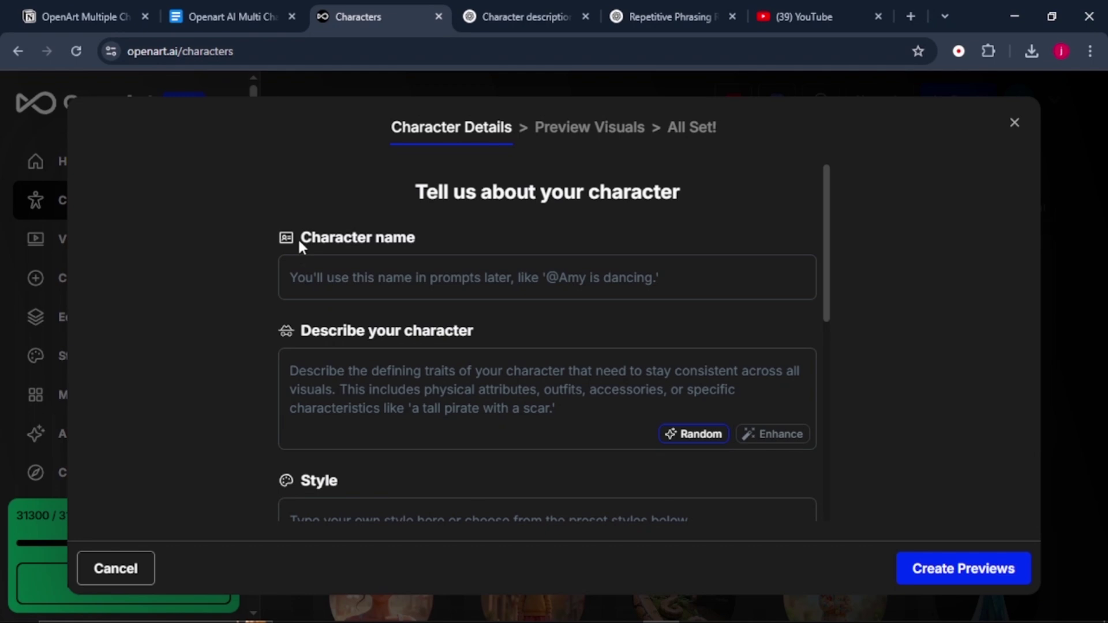
drag(298, 238, 451, 240)
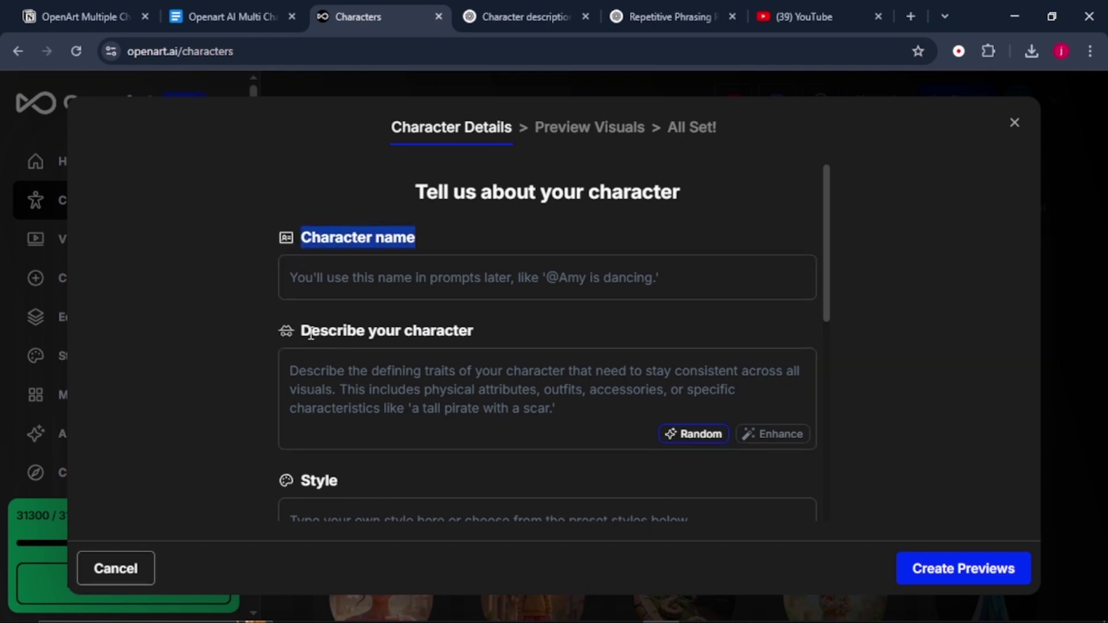
drag(314, 334, 494, 337)
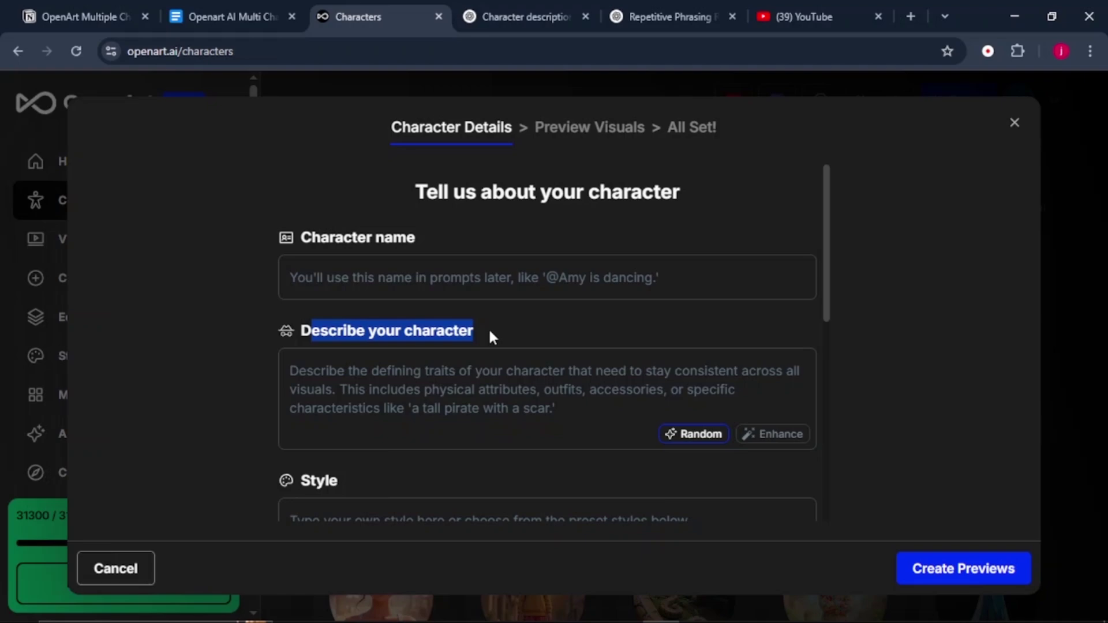
scroll(438, 422, down, 6)
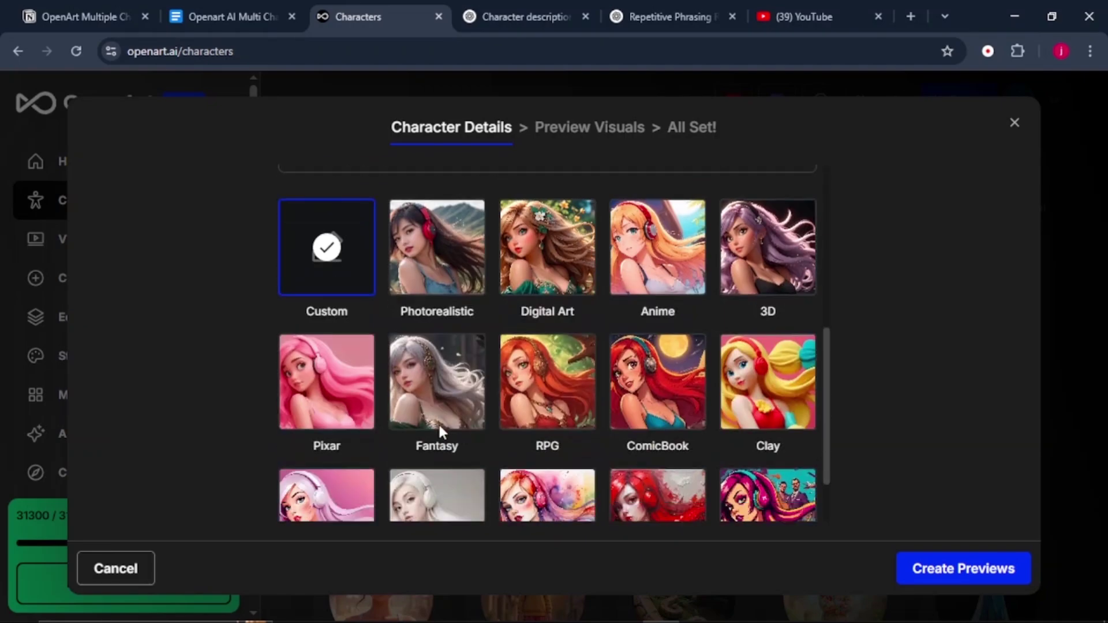
Choose the 3D style, generate previews, and create the character from the first blue-haired preview.
click(744, 283)
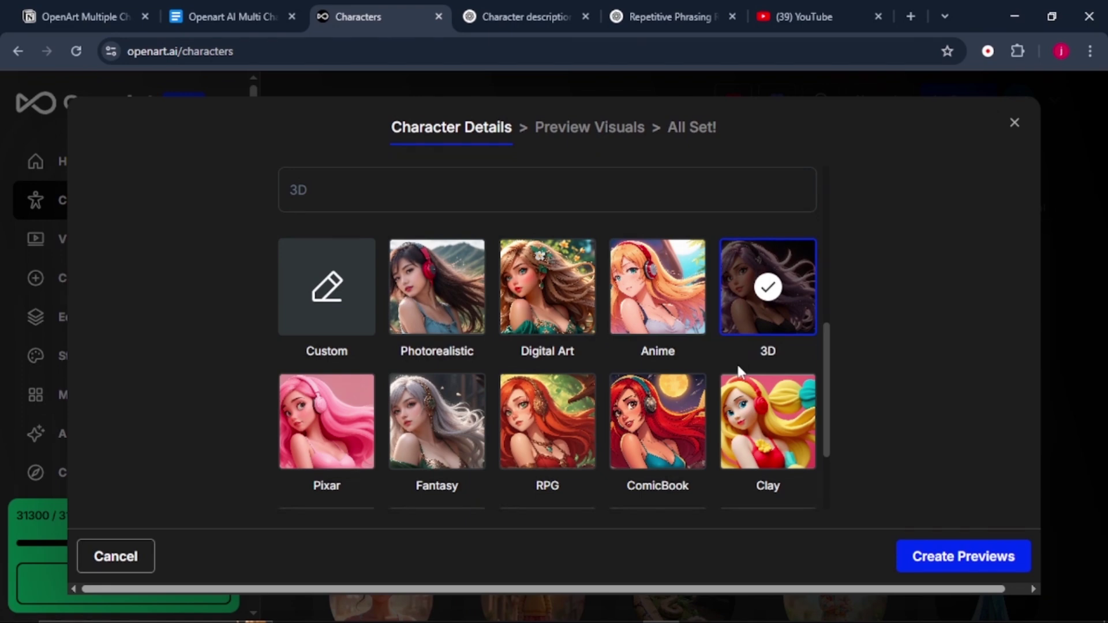
click(929, 556)
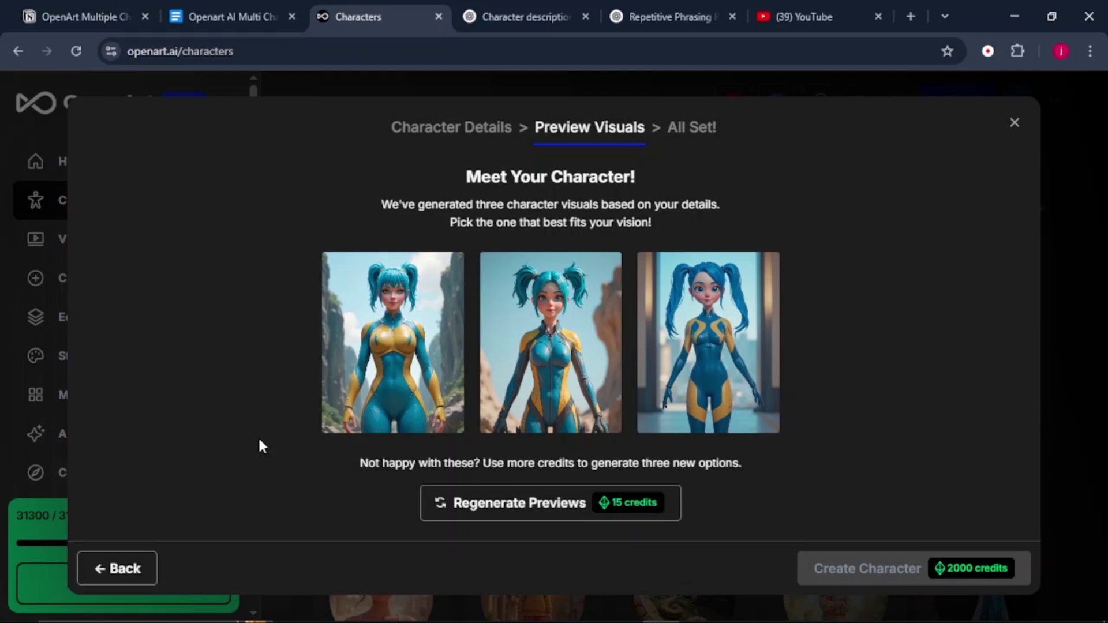
click(364, 392)
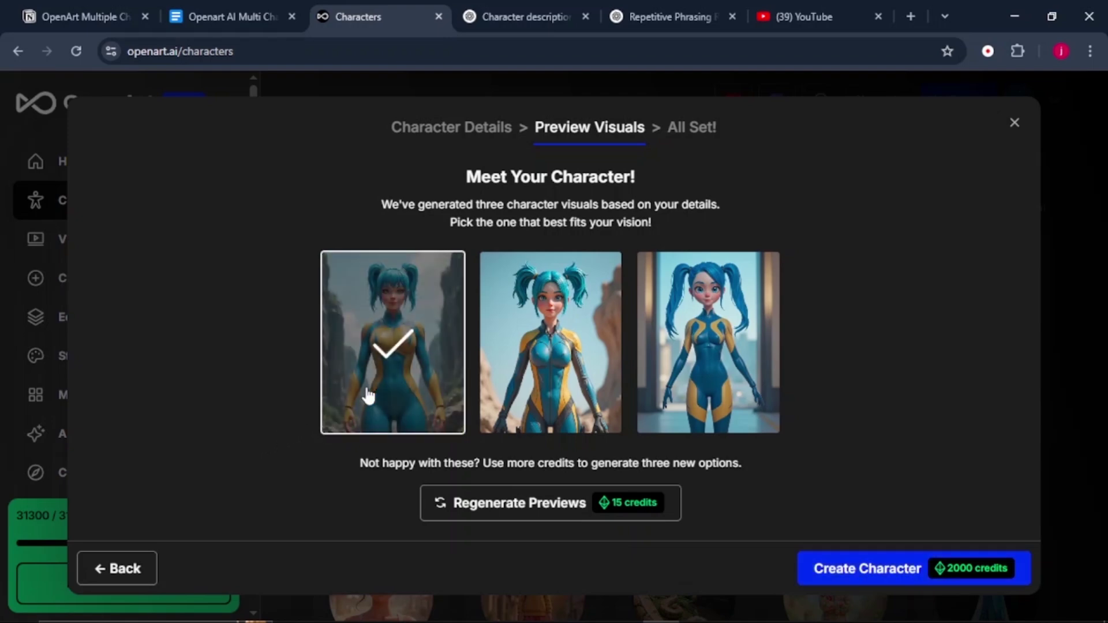
click(855, 577)
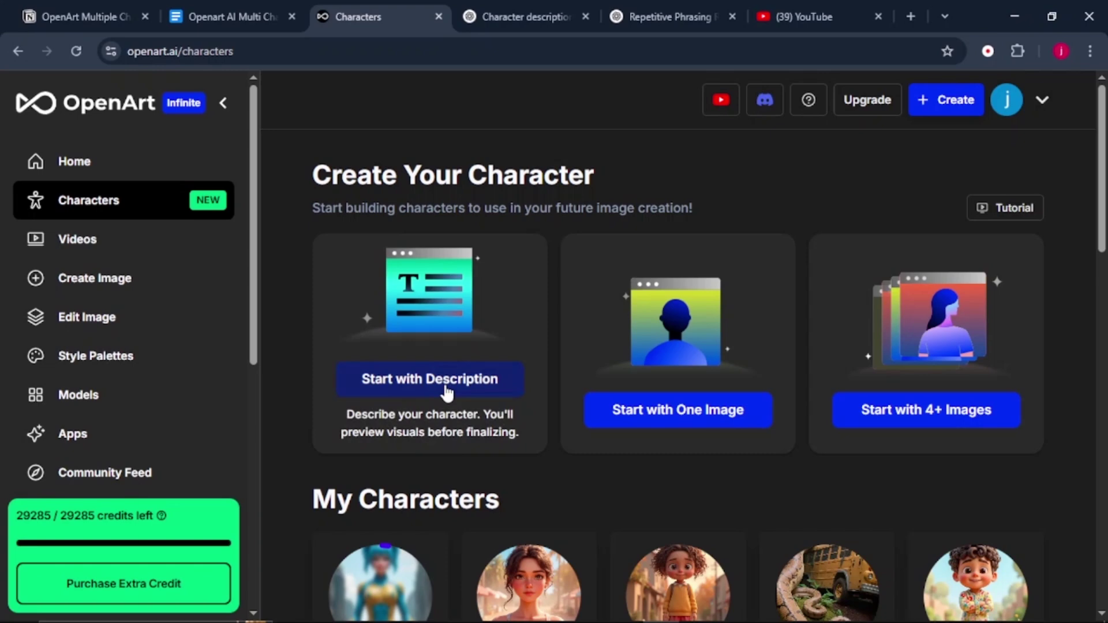
Create Zaria from a description, using the third orange-jacket preview.
click(448, 392)
click(346, 279)
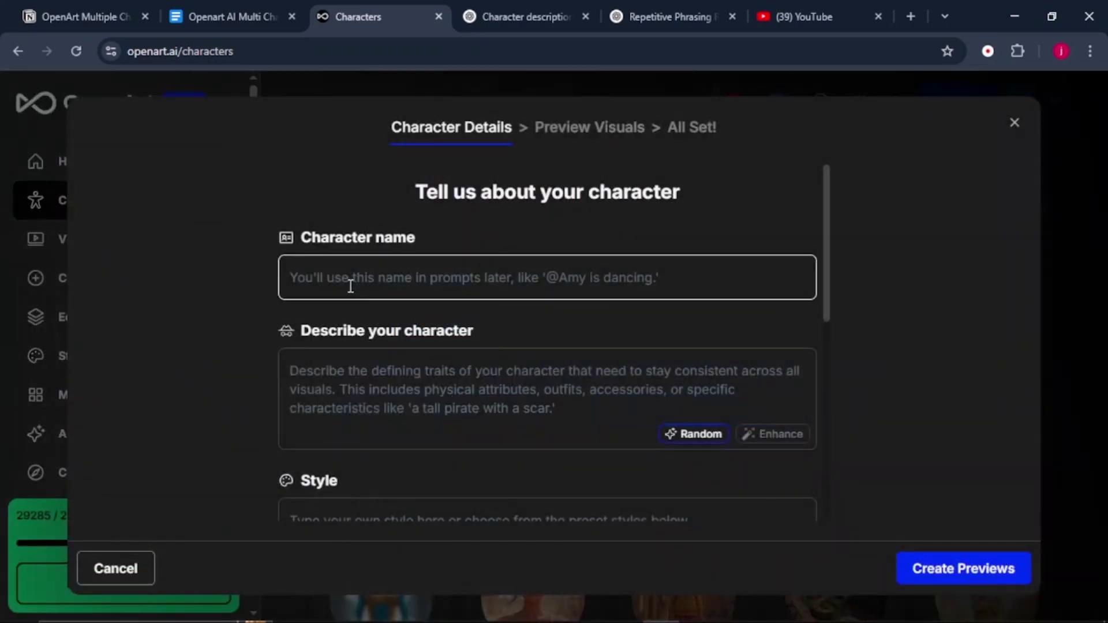
click(337, 371)
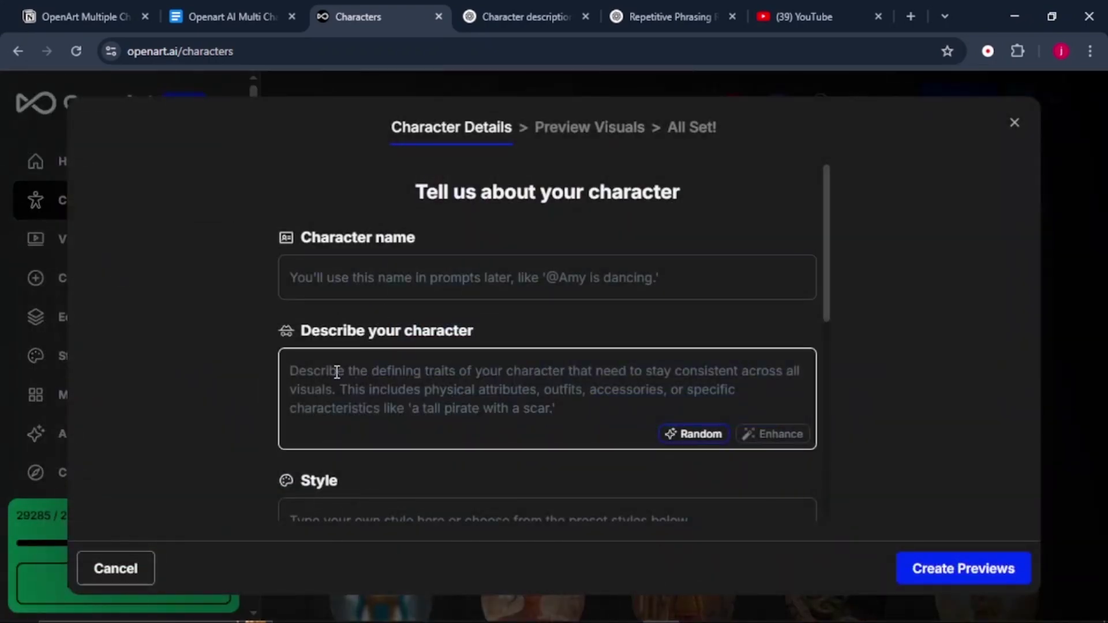
scroll(339, 368, down, 3)
scroll(340, 365, down, 2)
scroll(346, 339, up, 1)
click(590, 312)
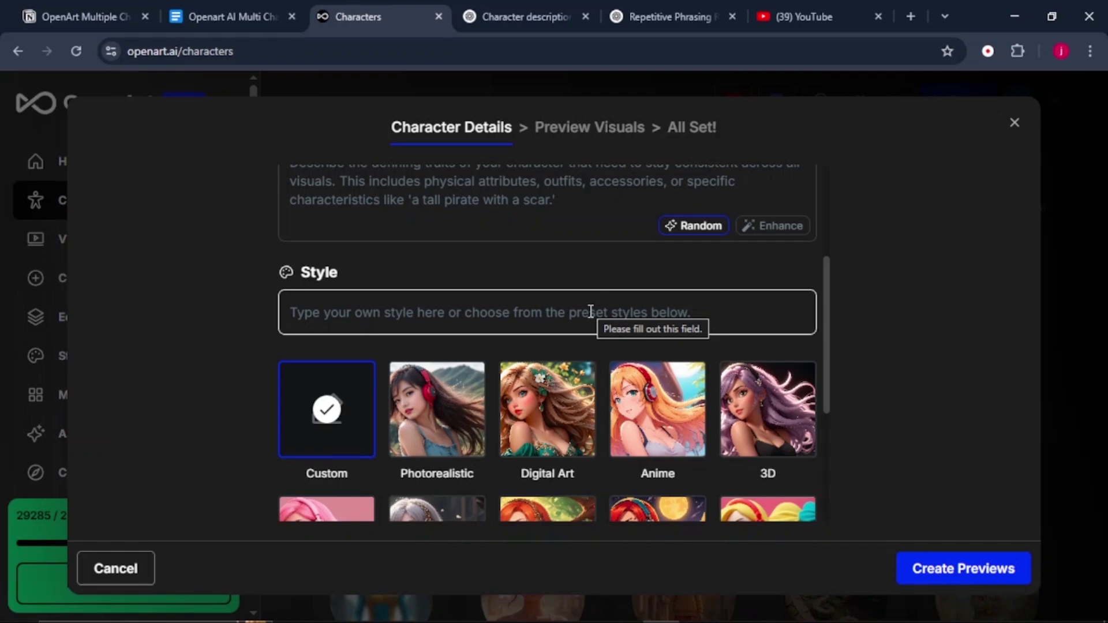
scroll(593, 323, down, 5)
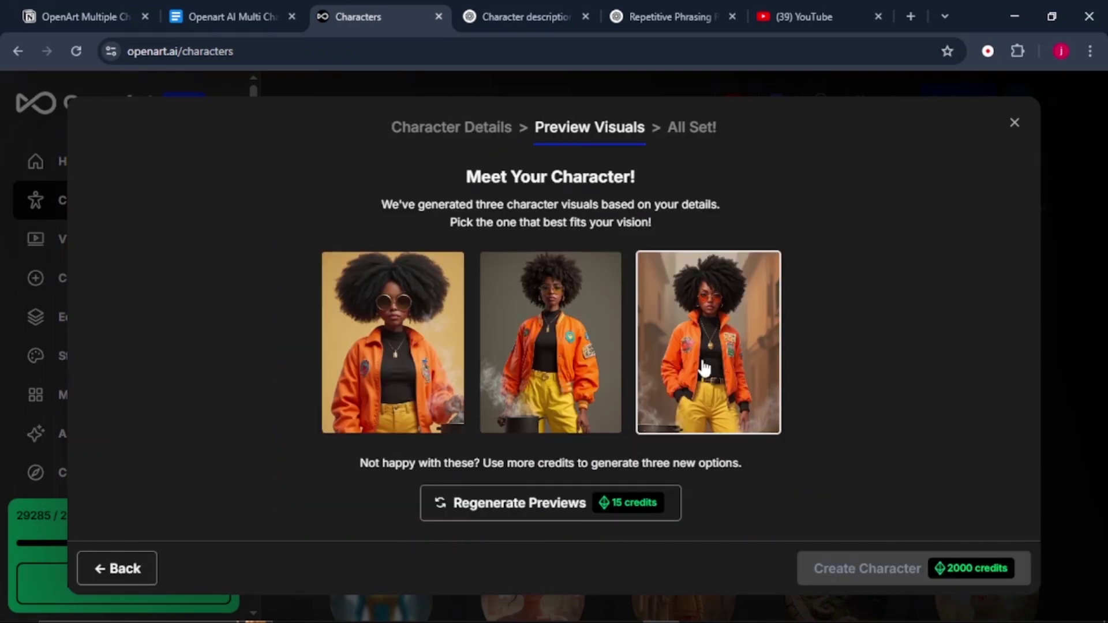
click(707, 358)
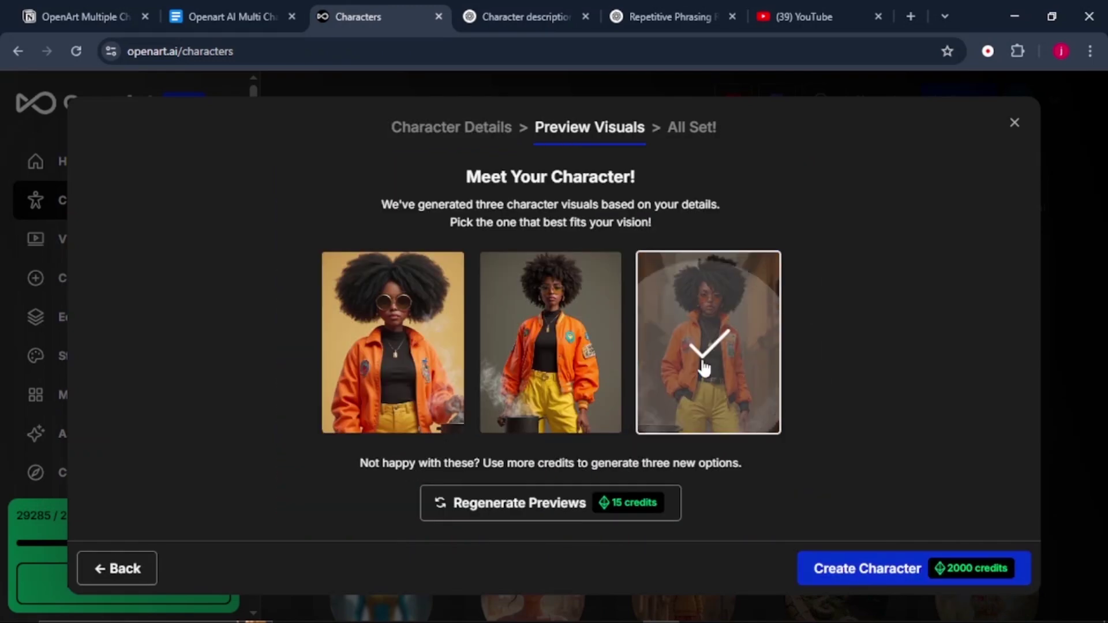
click(828, 570)
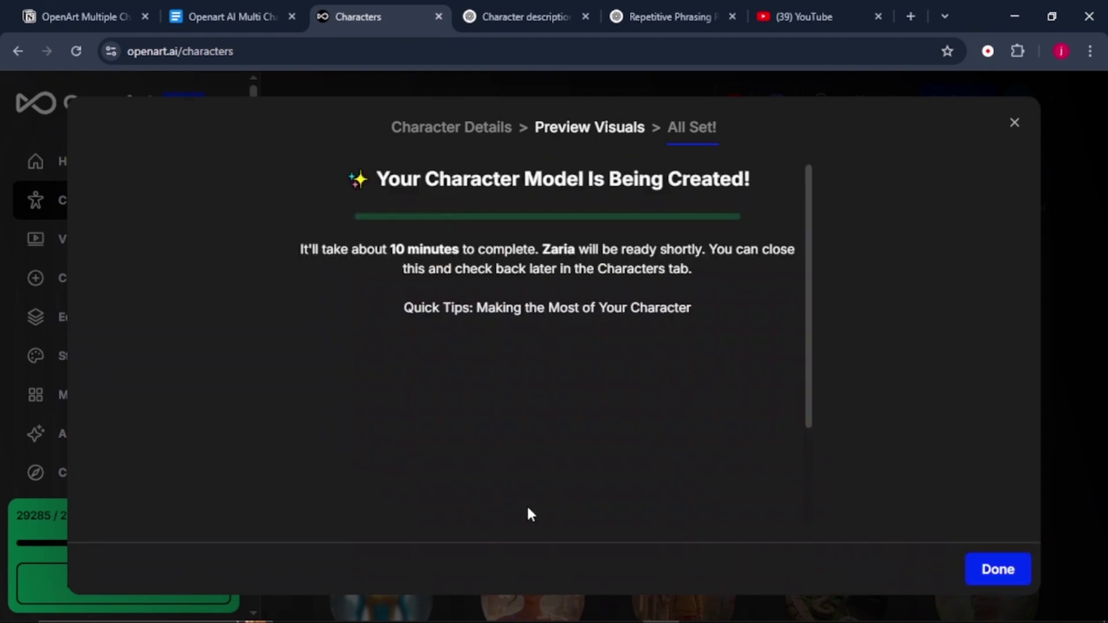
key(Escape)
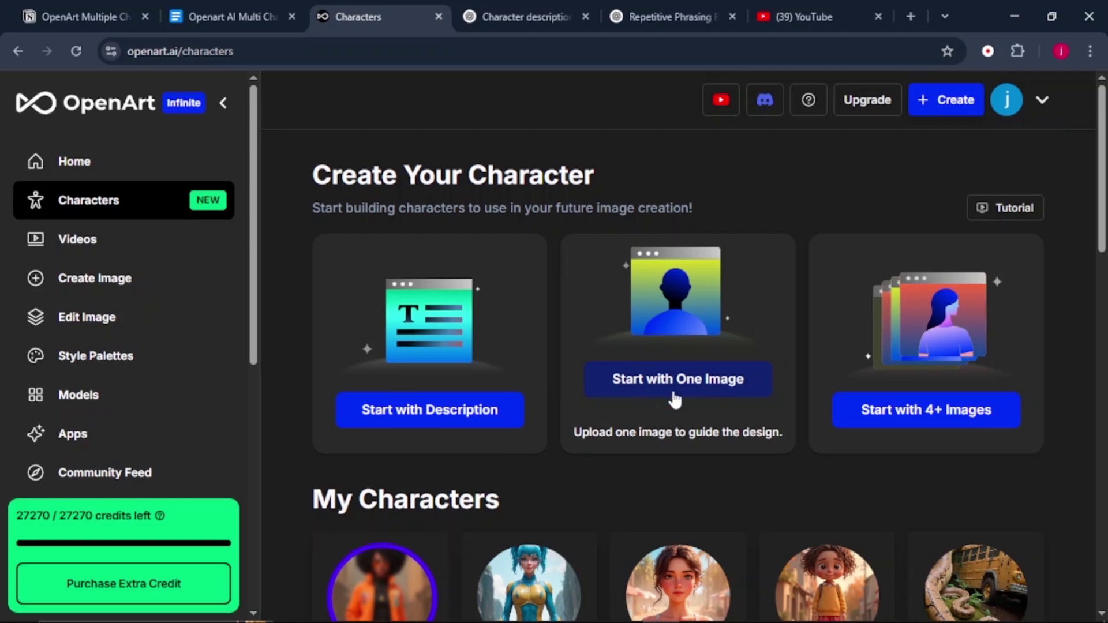
Create the Zaria2 character from one reference image.
click(658, 381)
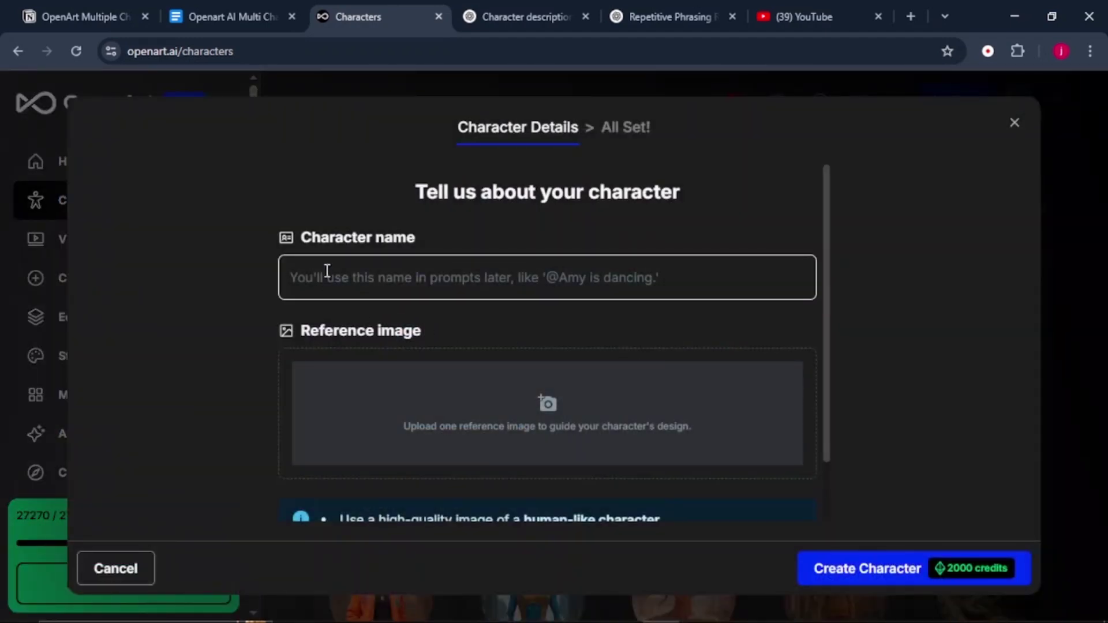
drag(302, 238, 465, 250)
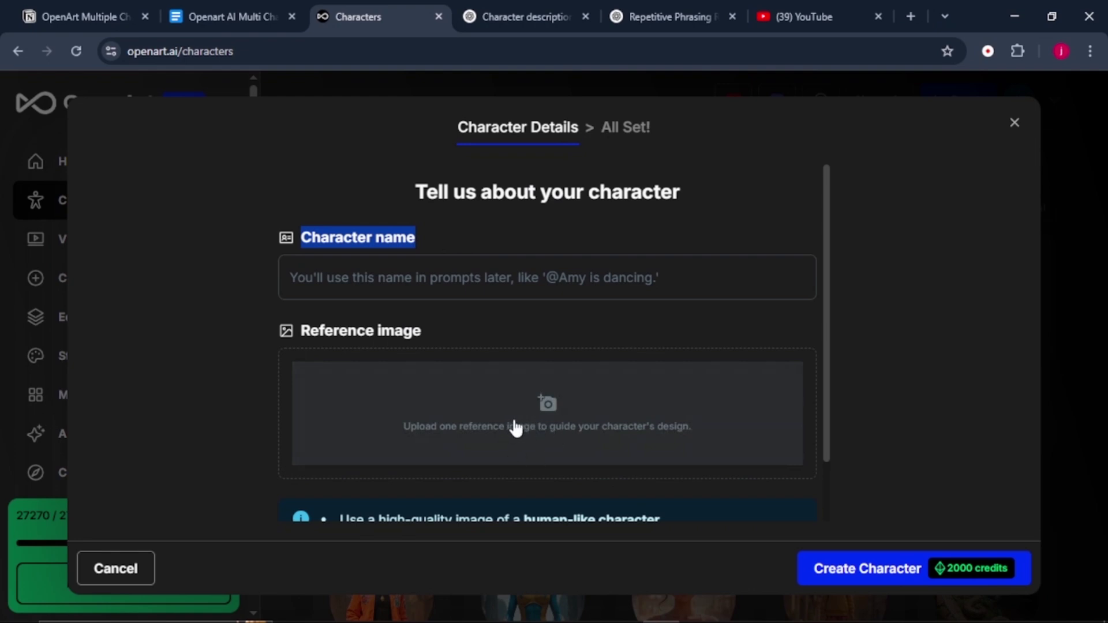
scroll(515, 428, down, 2)
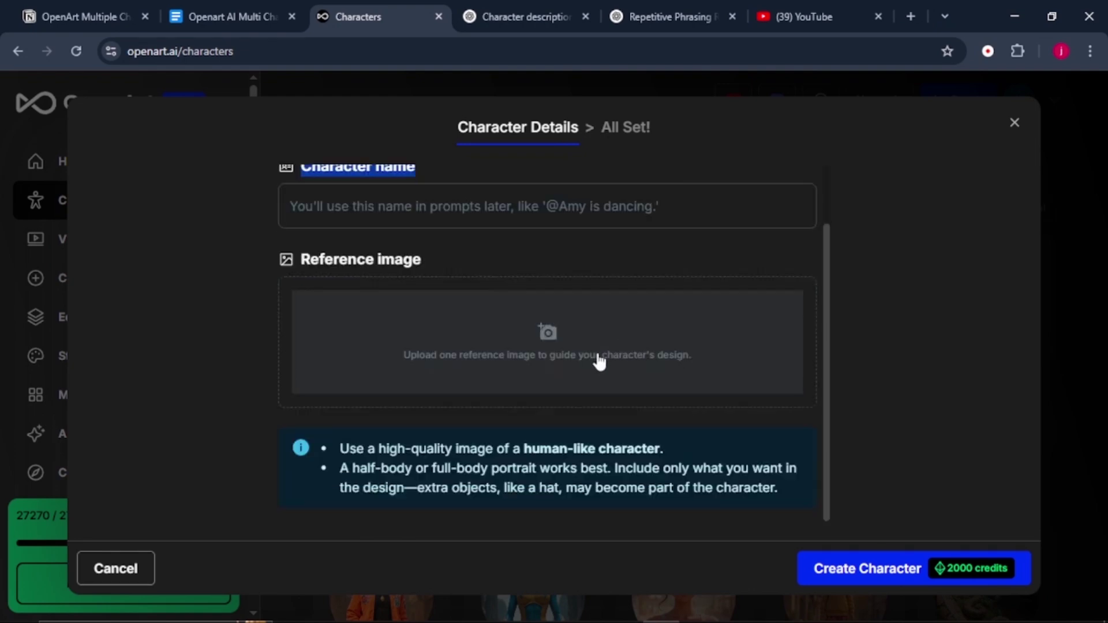
click(855, 577)
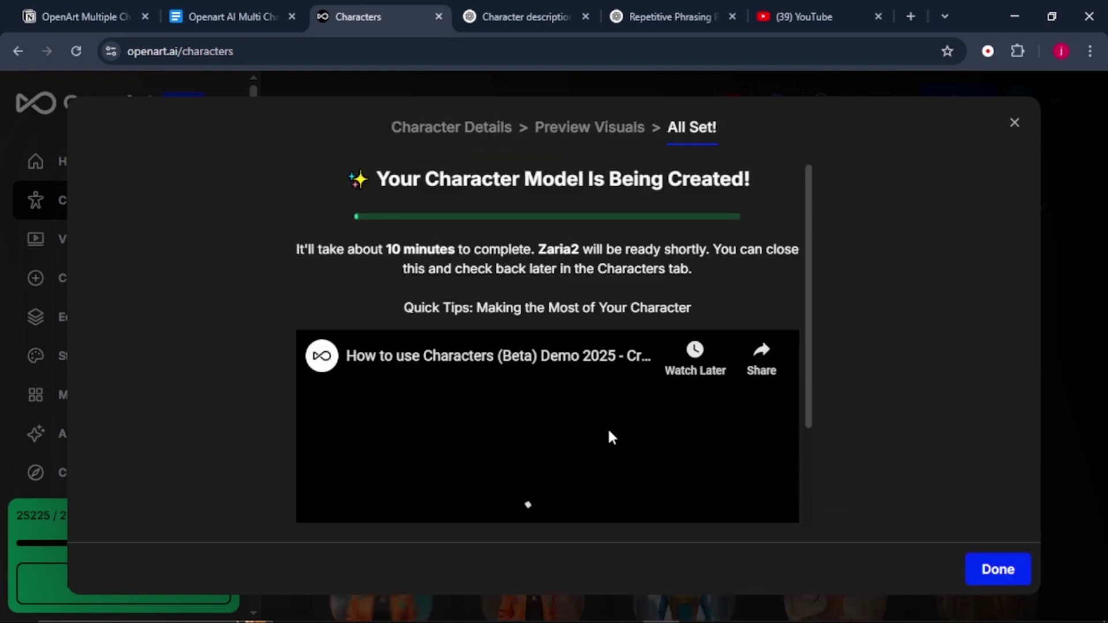
key(Escape)
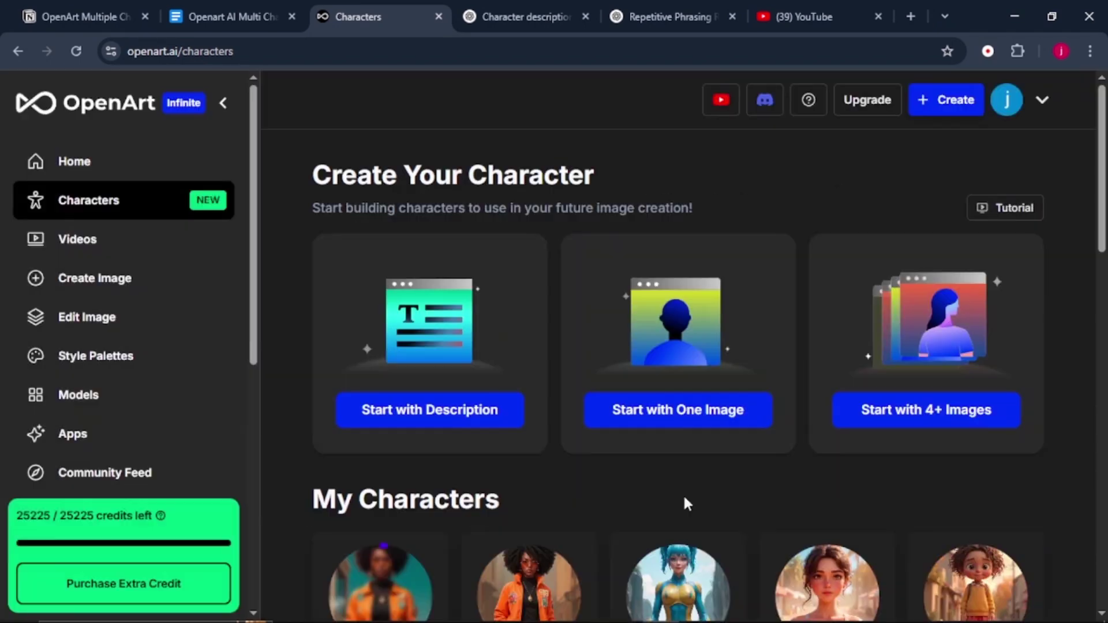
scroll(684, 502, down, 2)
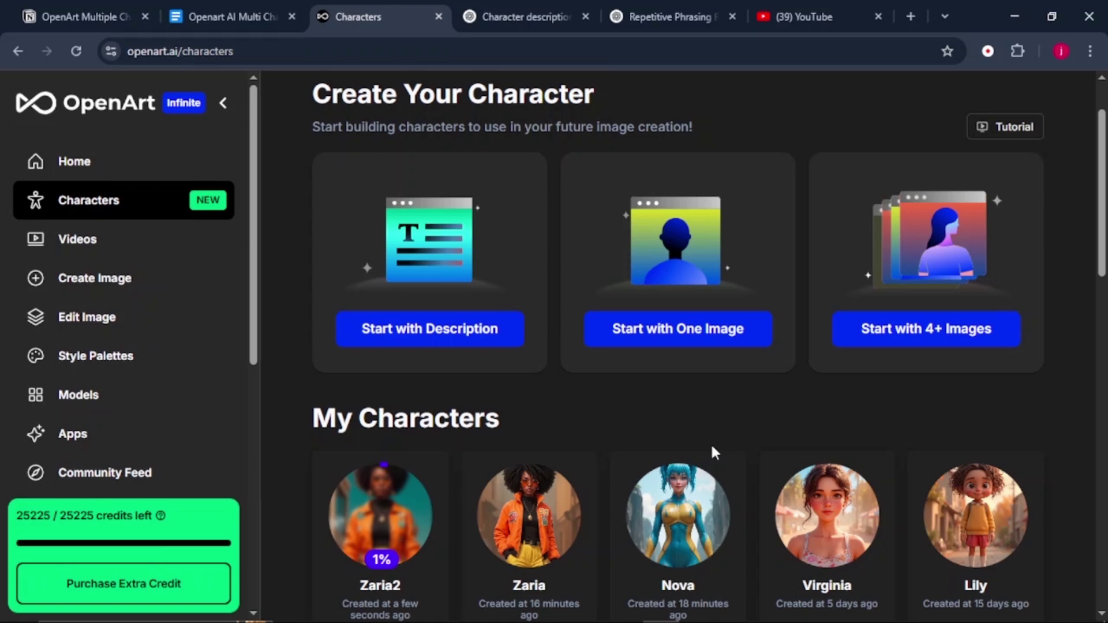
scroll(712, 449, down, 1)
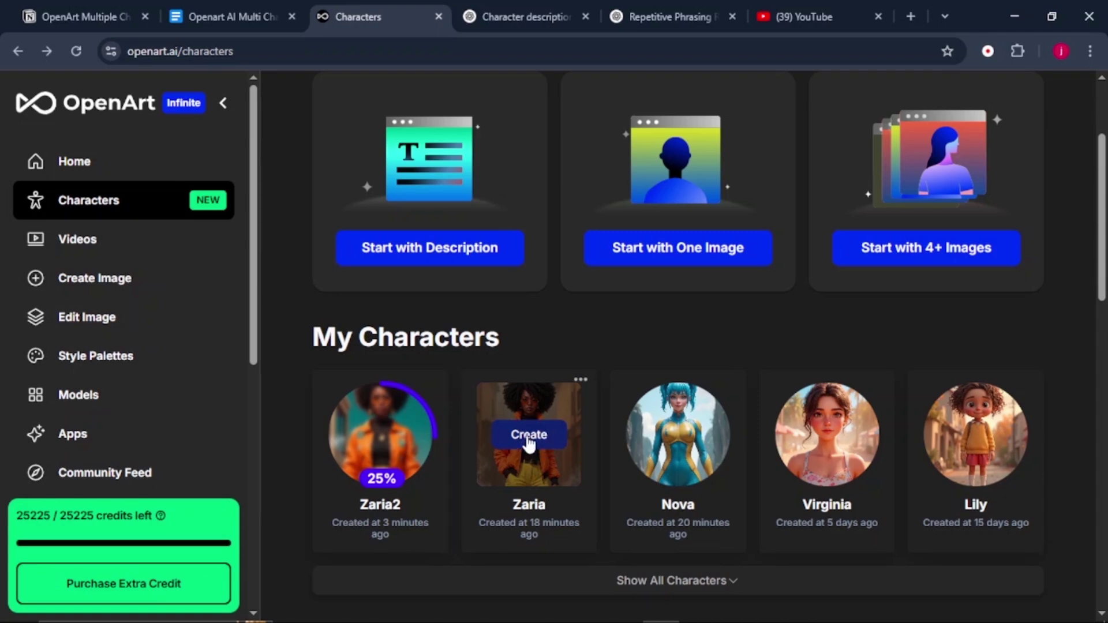
Load the Zaria character from My Characters into the Create Image page.
click(178, 295)
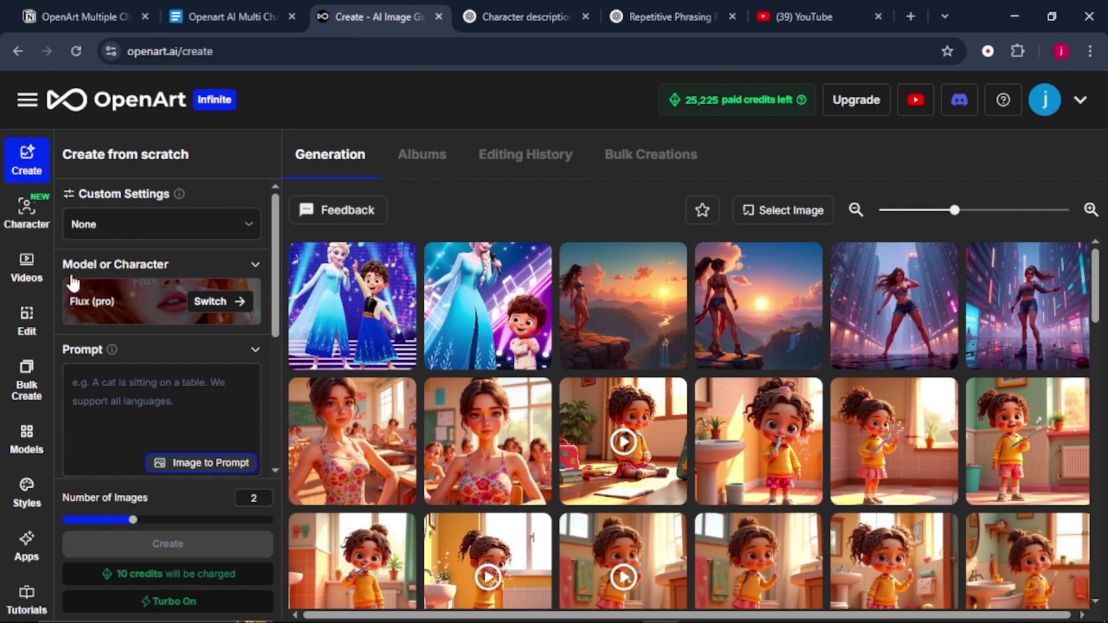
click(169, 306)
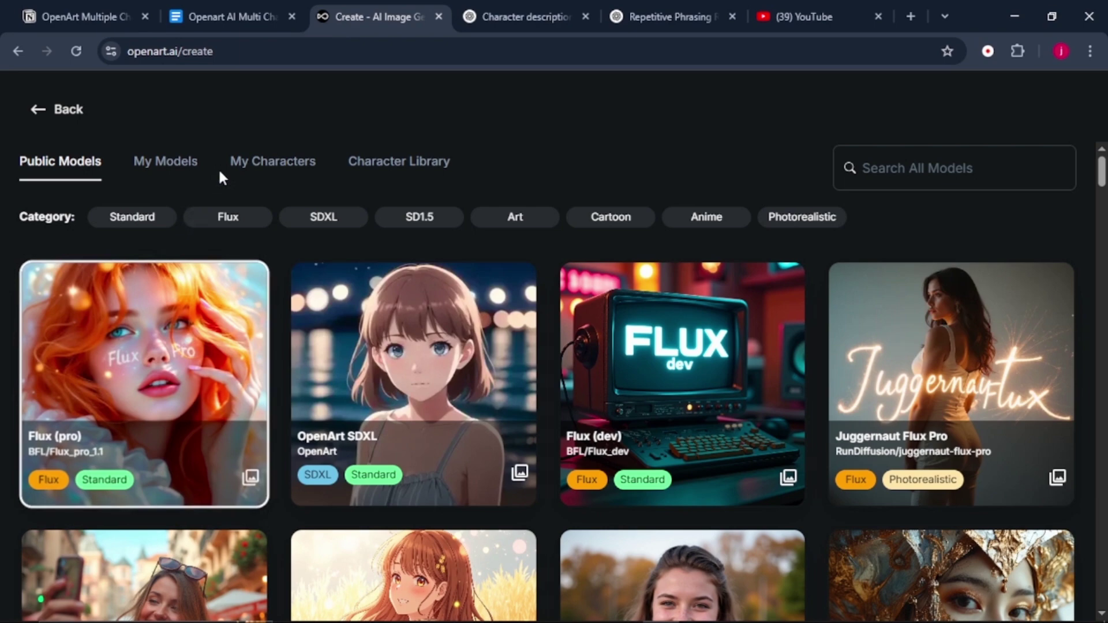
click(267, 171)
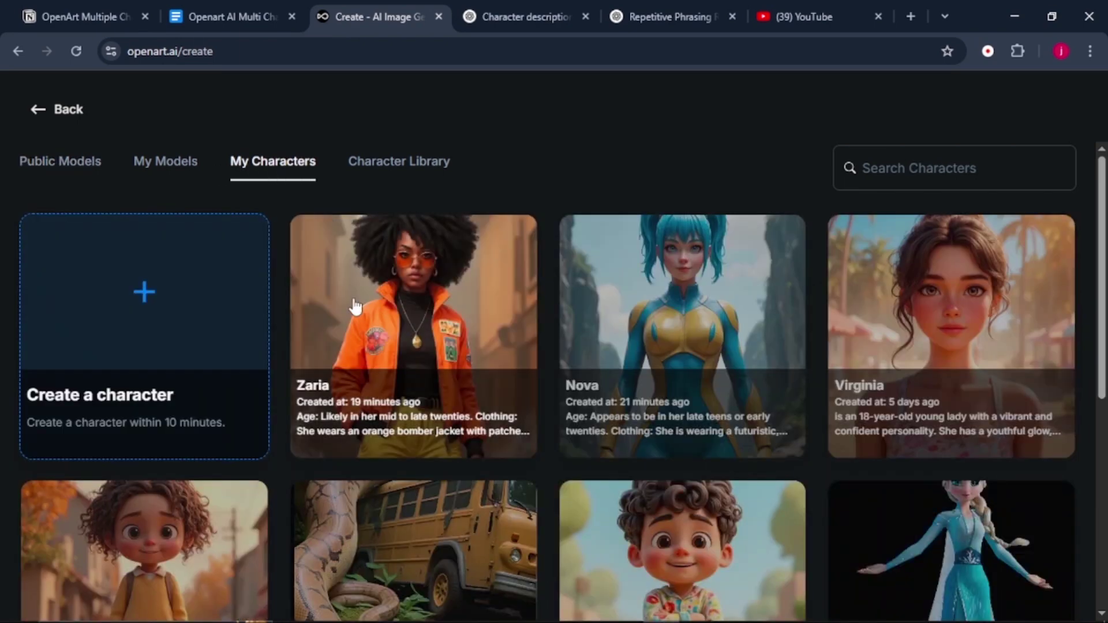
click(383, 319)
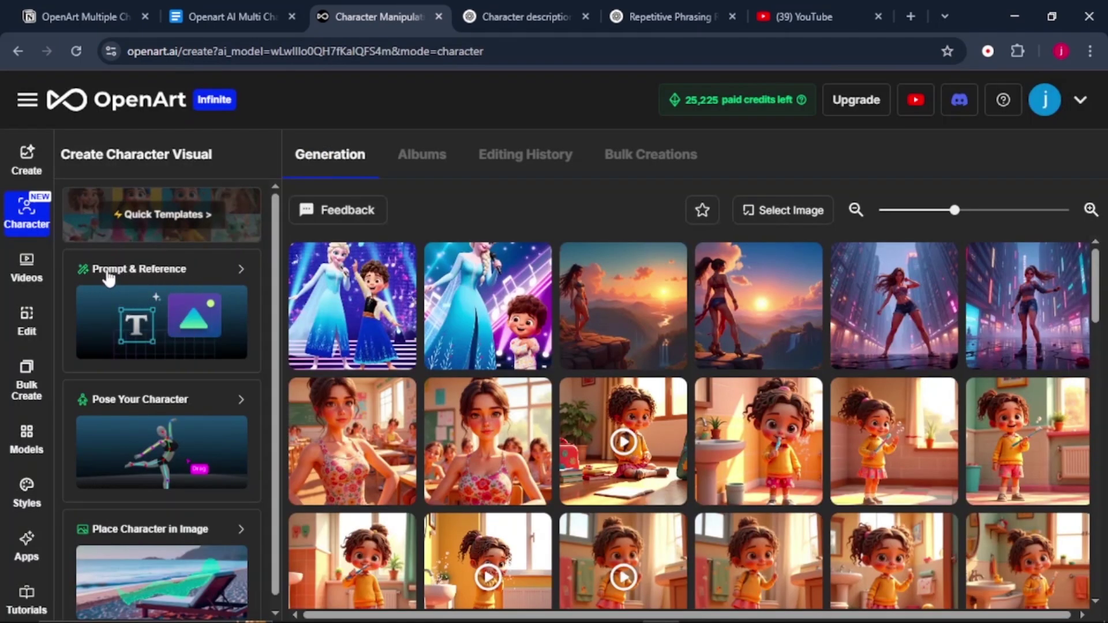
Add Nova as a second character alongside Zaria in the scene.
click(182, 315)
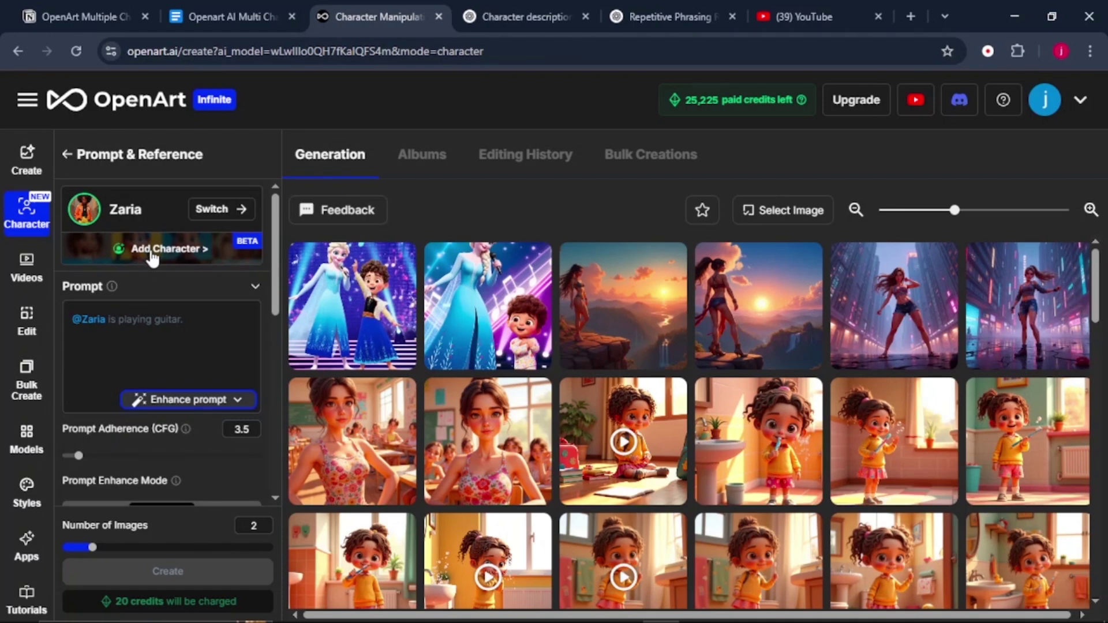
click(190, 253)
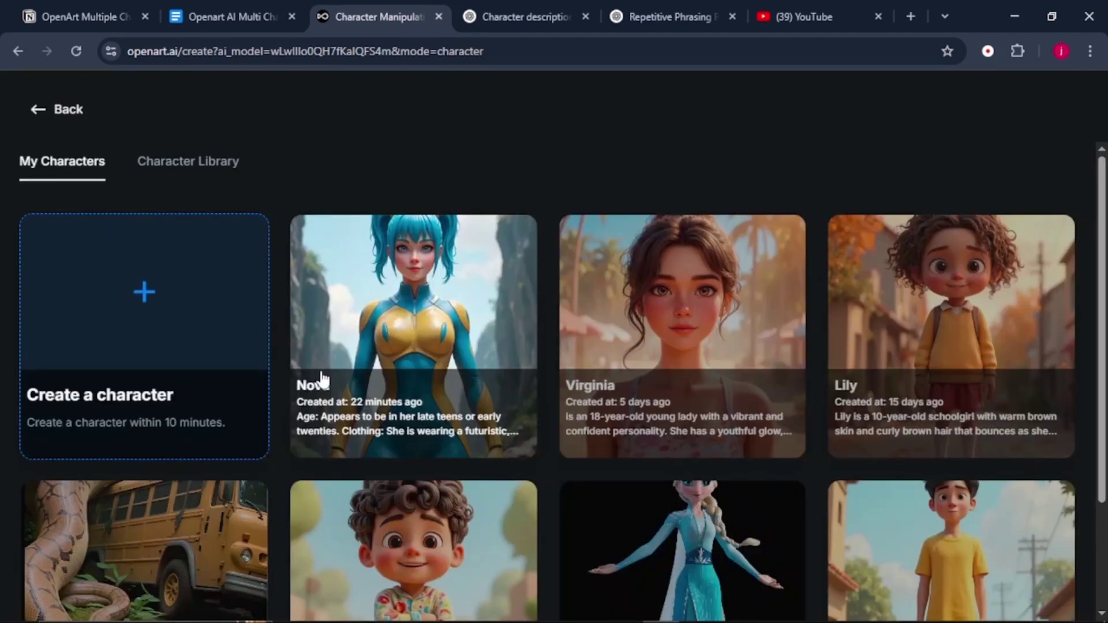
click(387, 328)
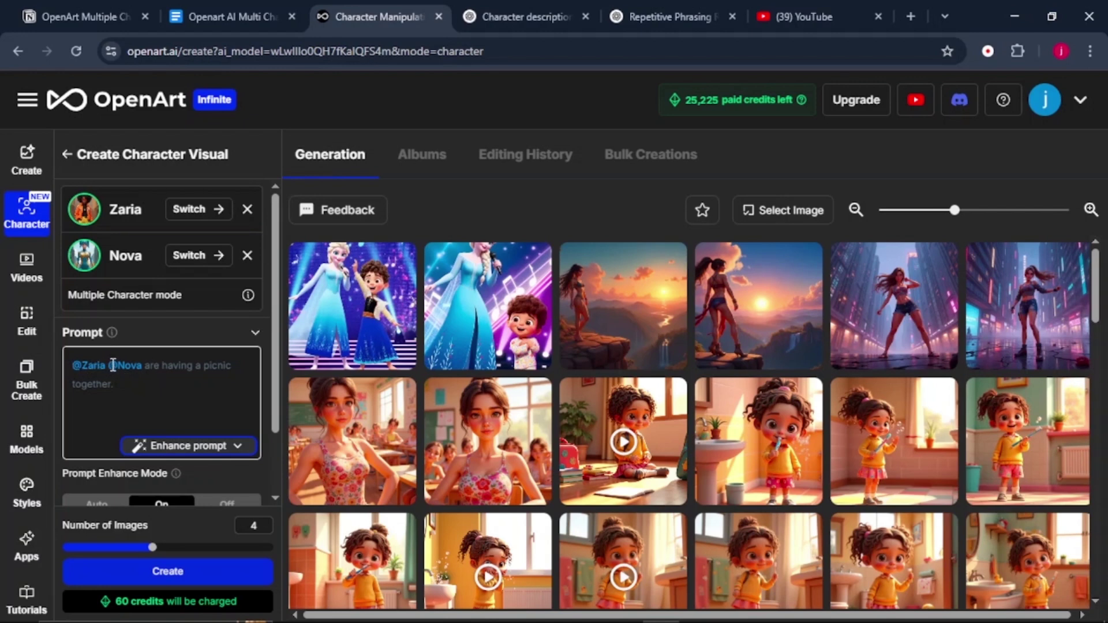
Paste the rollerblading-and-motorcycle neon street prompt and keep the Landscape aspect ratio.
right_click(184, 376)
click(196, 396)
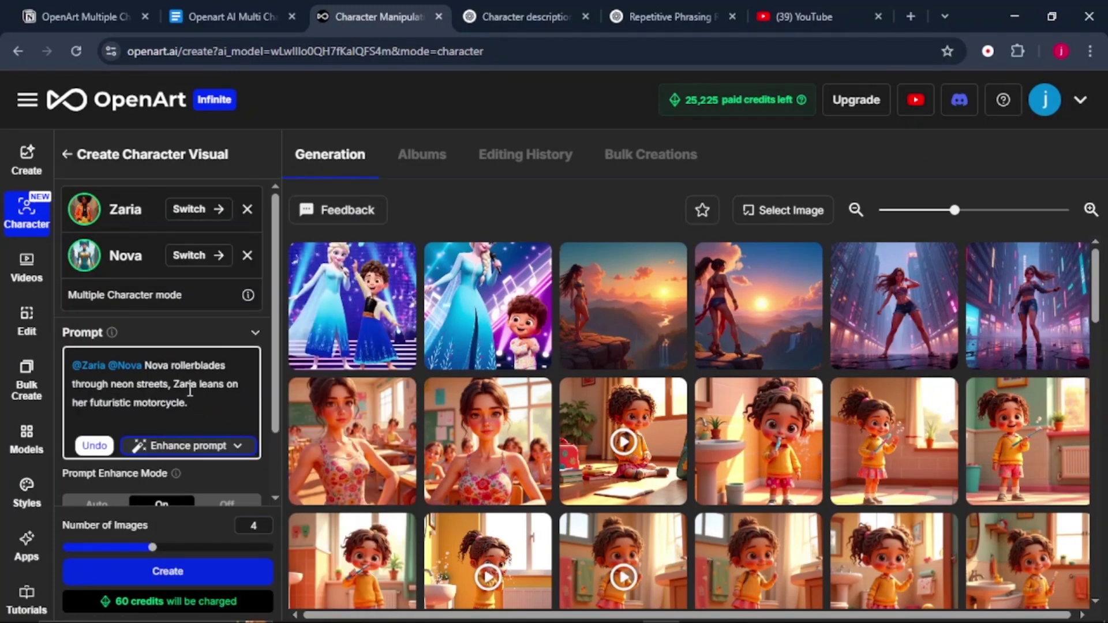
scroll(196, 390, down, 1)
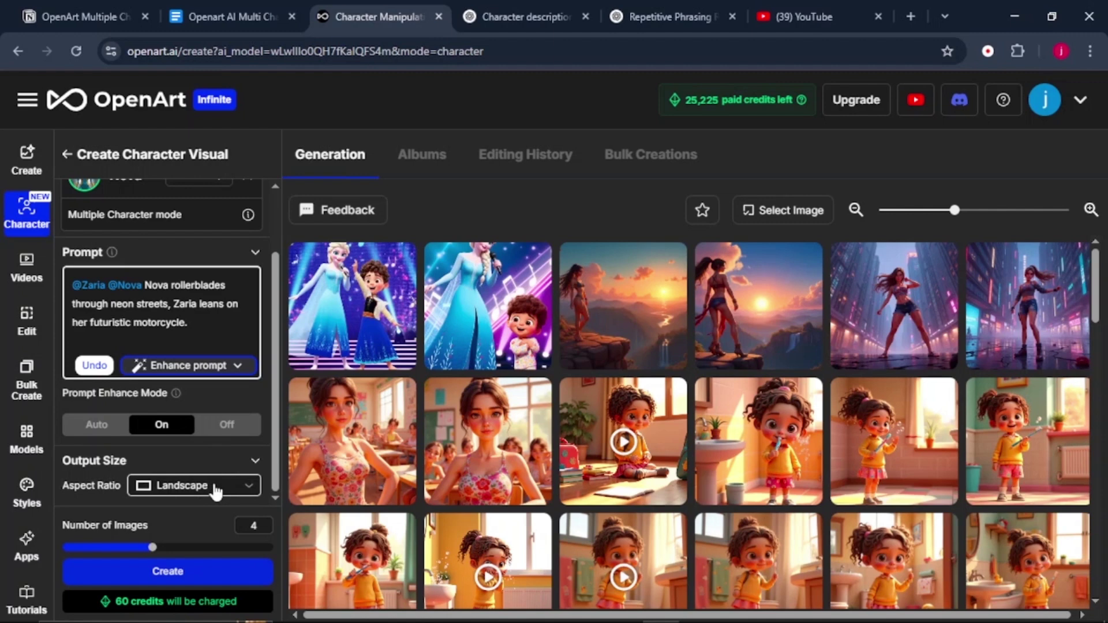
click(233, 494)
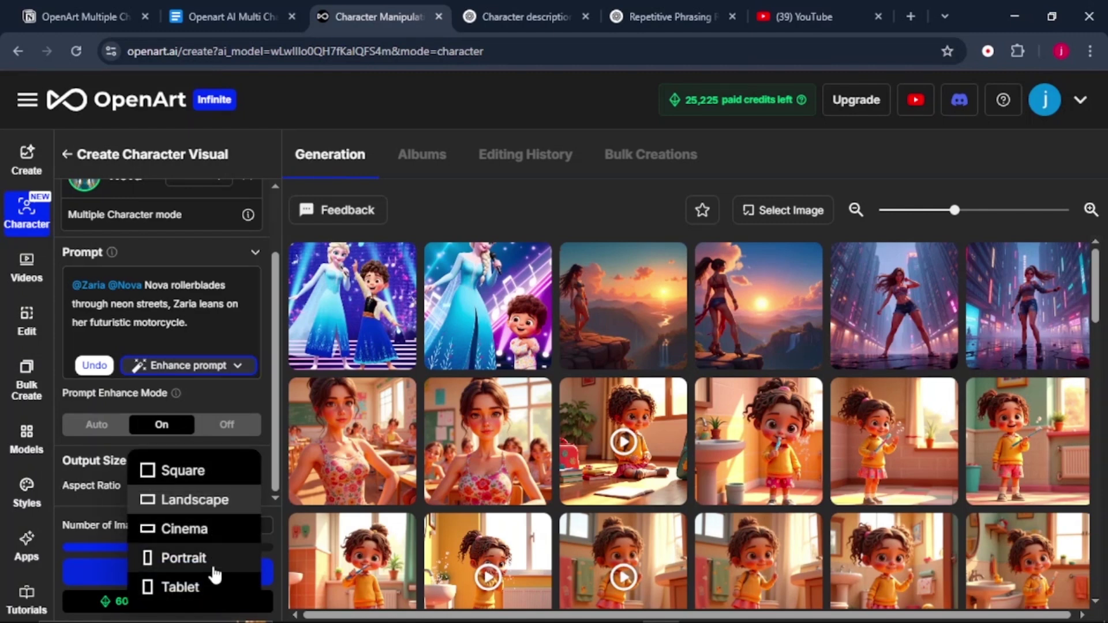
click(236, 500)
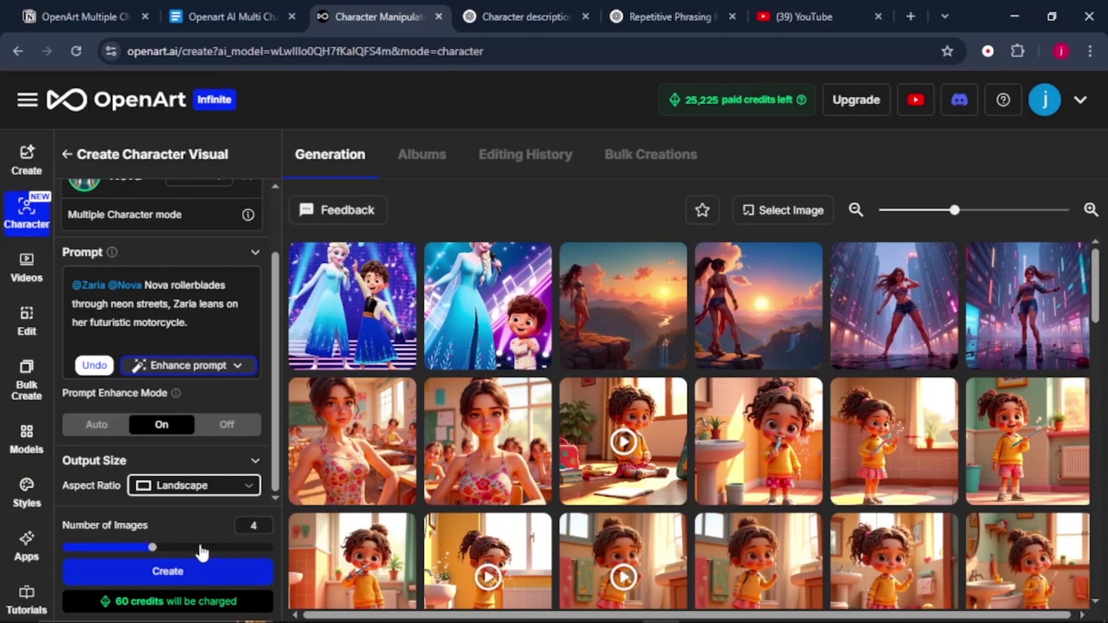
Generate four Landscape neon-street images of Zaria and Nova and page through them.
click(169, 572)
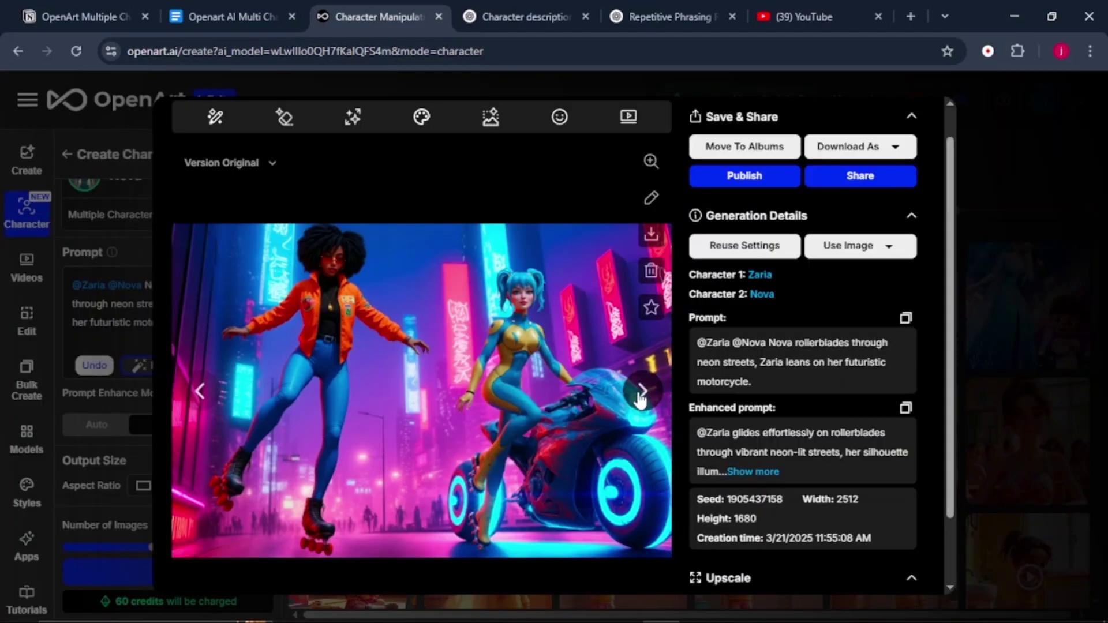
click(641, 393)
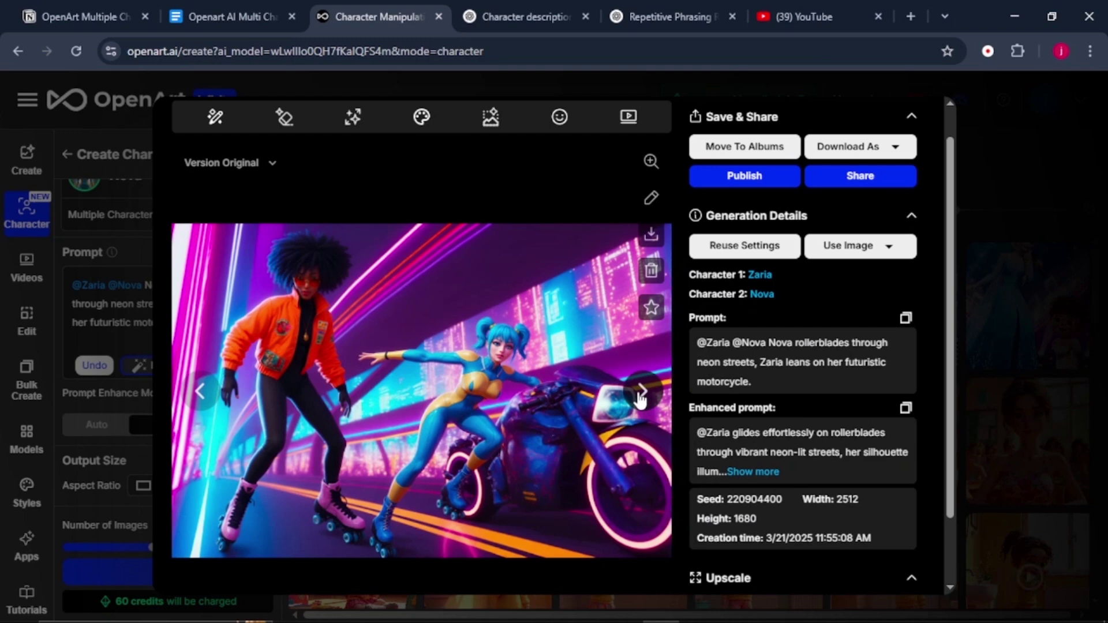
click(640, 392)
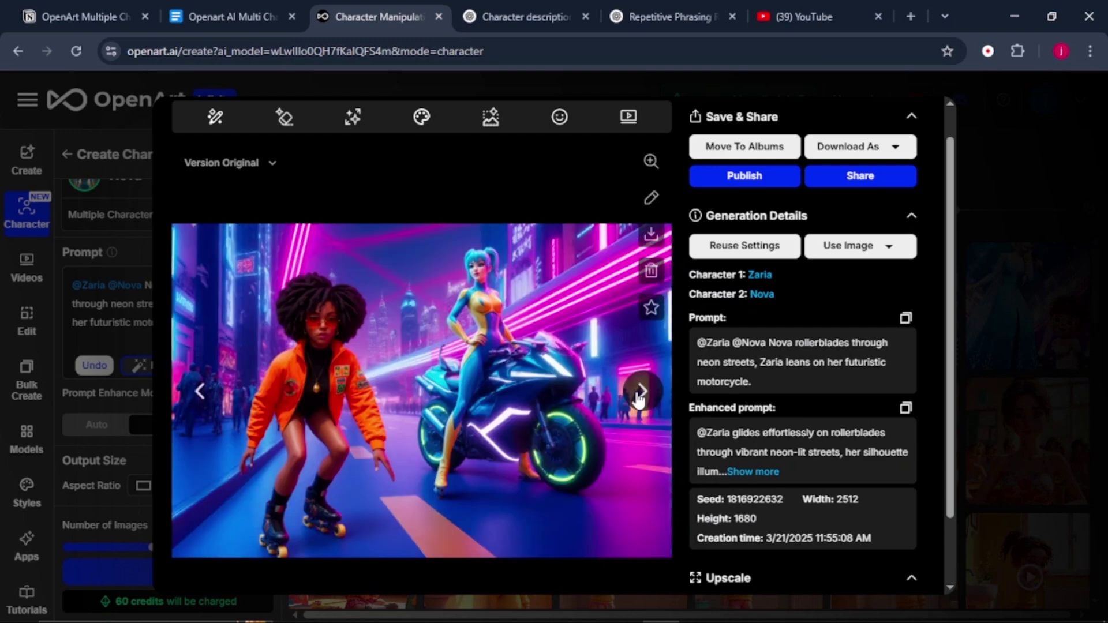
click(640, 393)
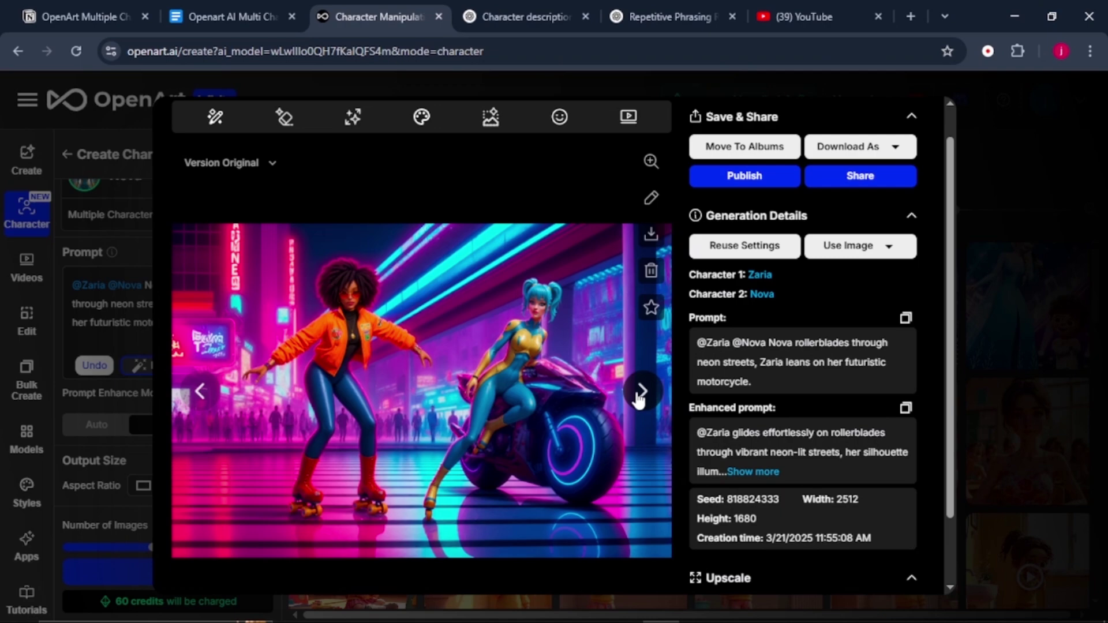
click(640, 393)
scroll(773, 254, up, 1)
click(908, 114)
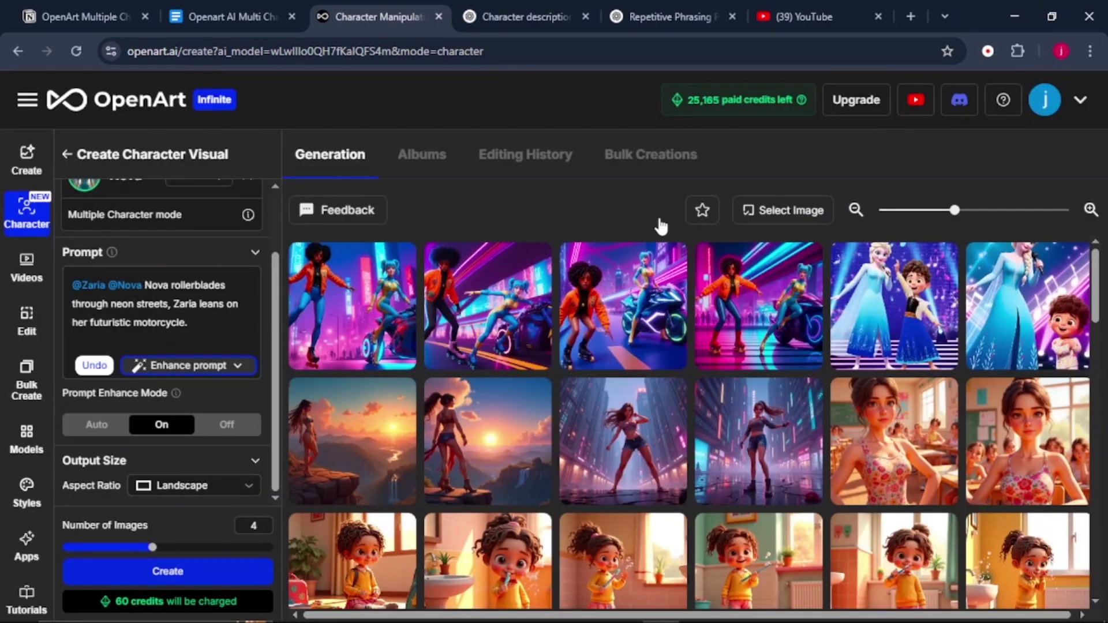
Replace the prompt with the Zaria cooking, Nova cutting vegetables kitchen scene and generate.
click(191, 311)
key(ctrl+a)
text(@Zaria is cooking and @Nova is cutting vegetable  in a kitchen setup)
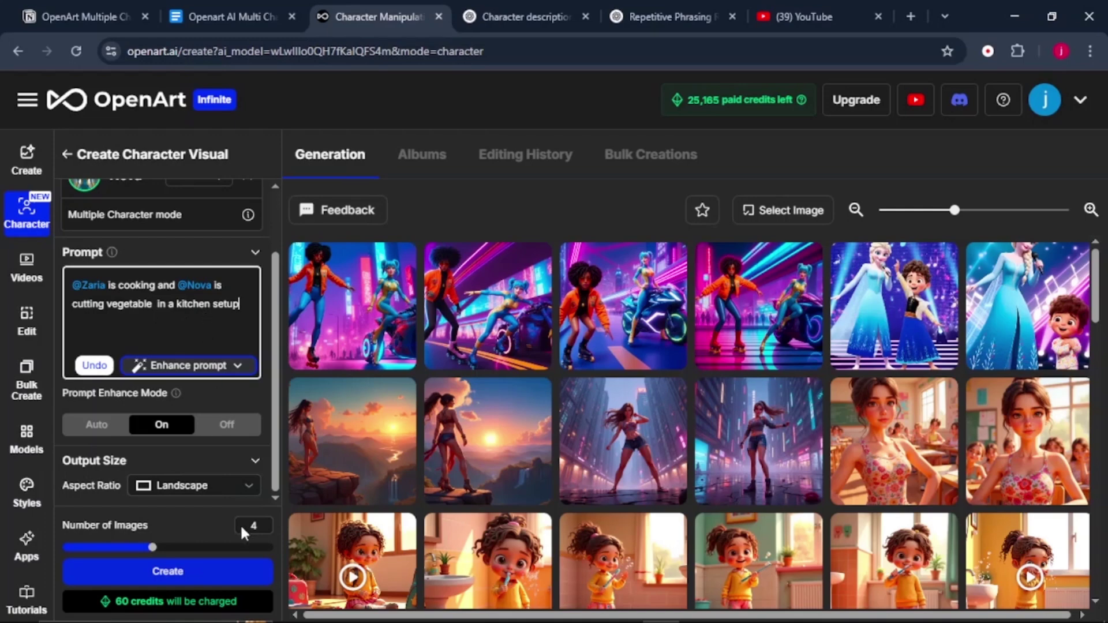
click(206, 569)
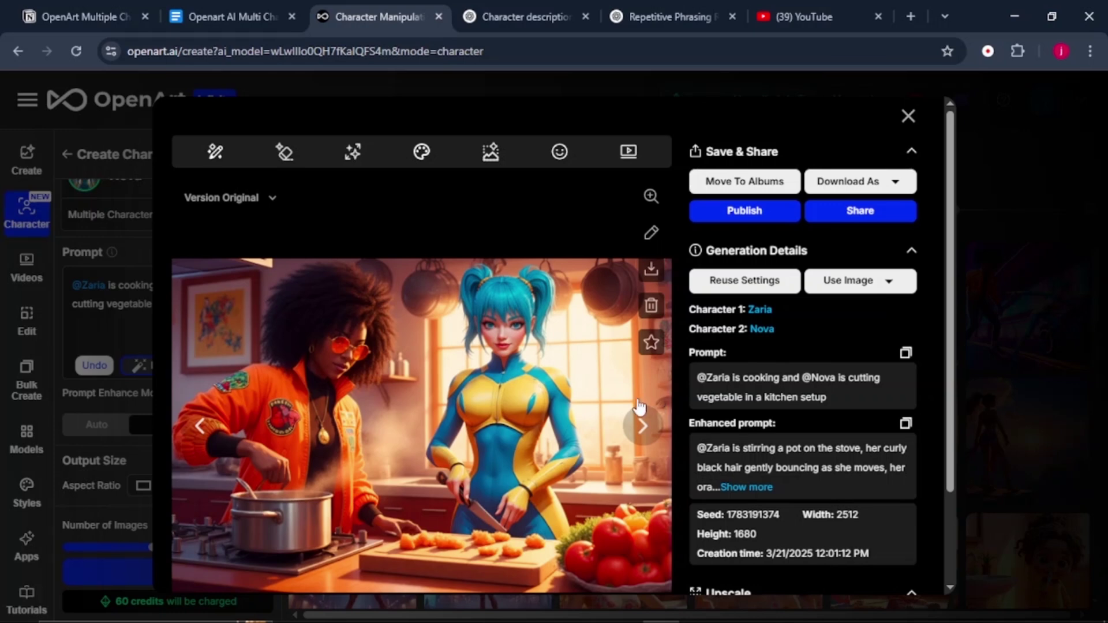
Page through the four kitchen images, then close the viewer.
scroll(639, 406, down, 2)
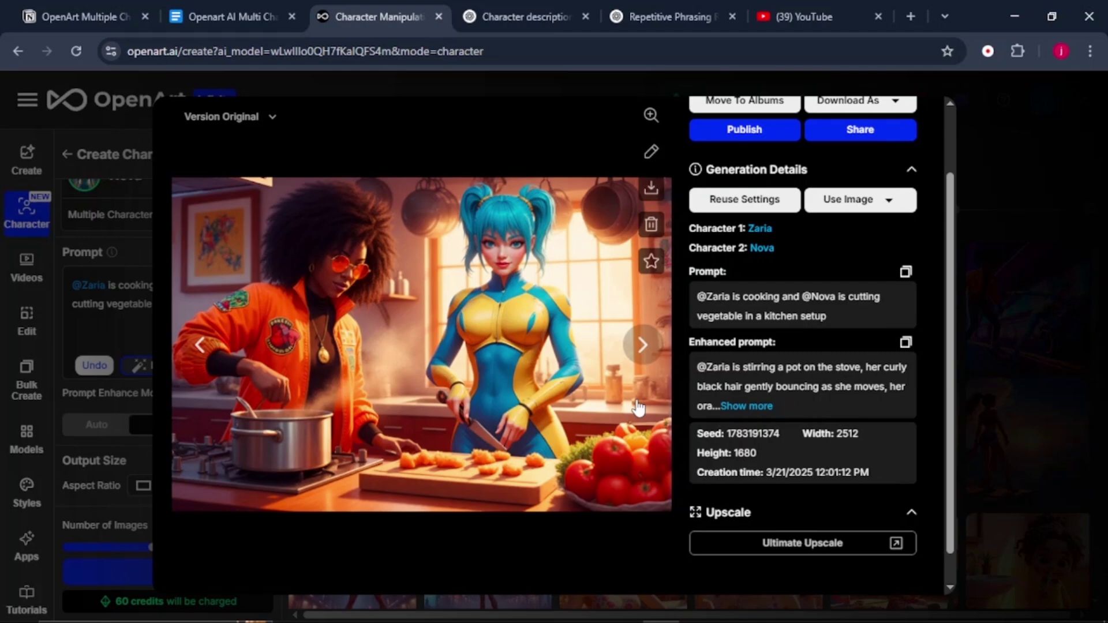
click(645, 361)
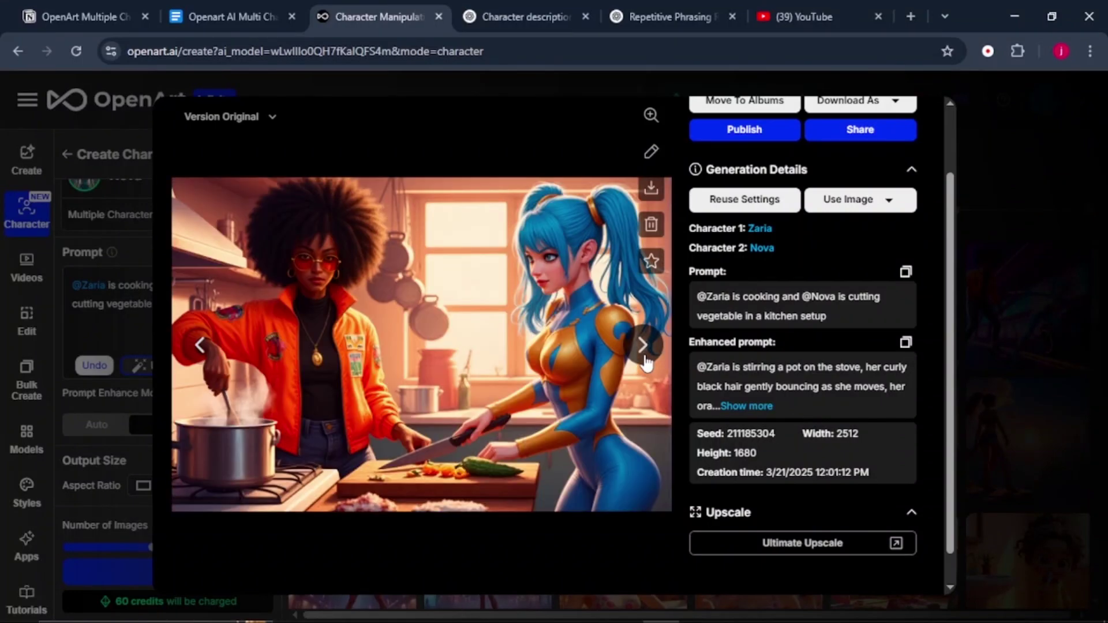
click(645, 362)
click(646, 361)
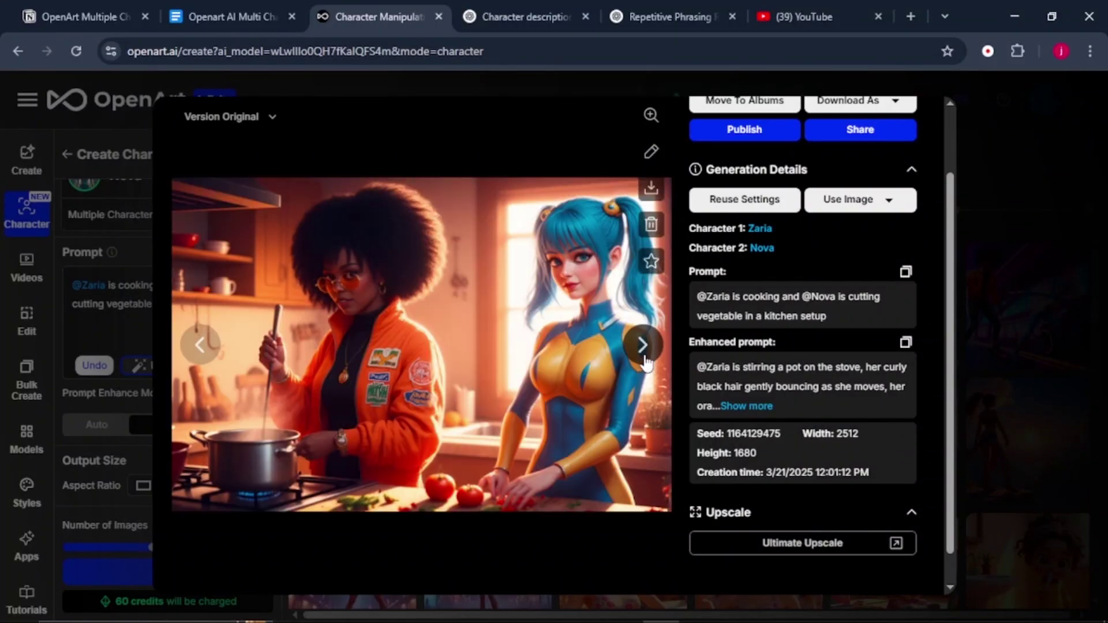
scroll(645, 361, up, 2)
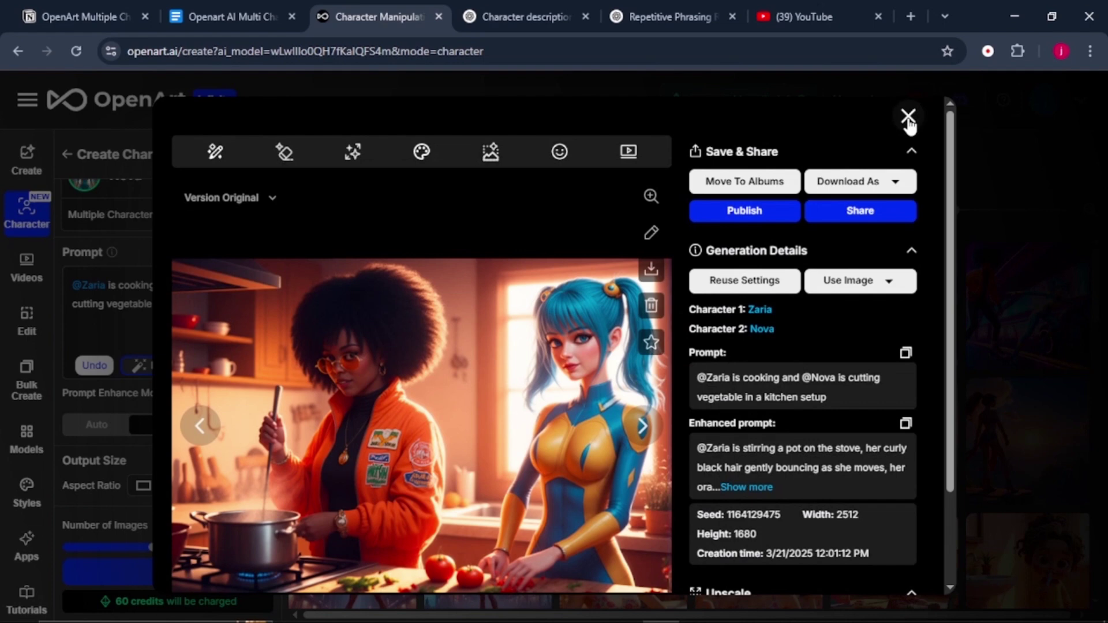
click(907, 116)
click(176, 284)
drag(176, 285, 120, 285)
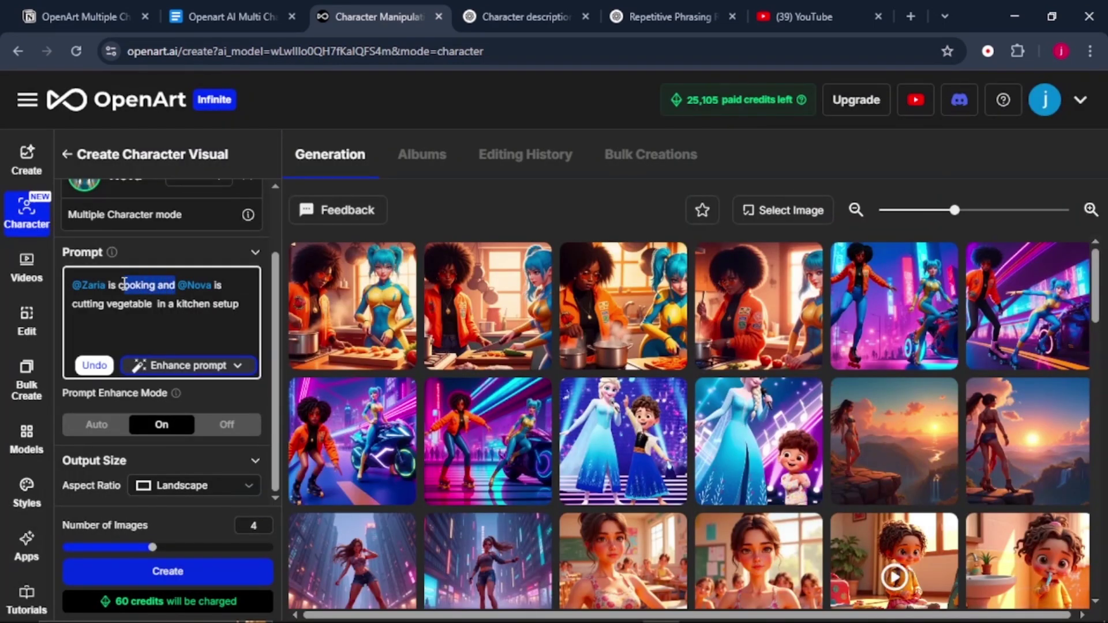
text(singing)
drag(202, 285, 218, 310)
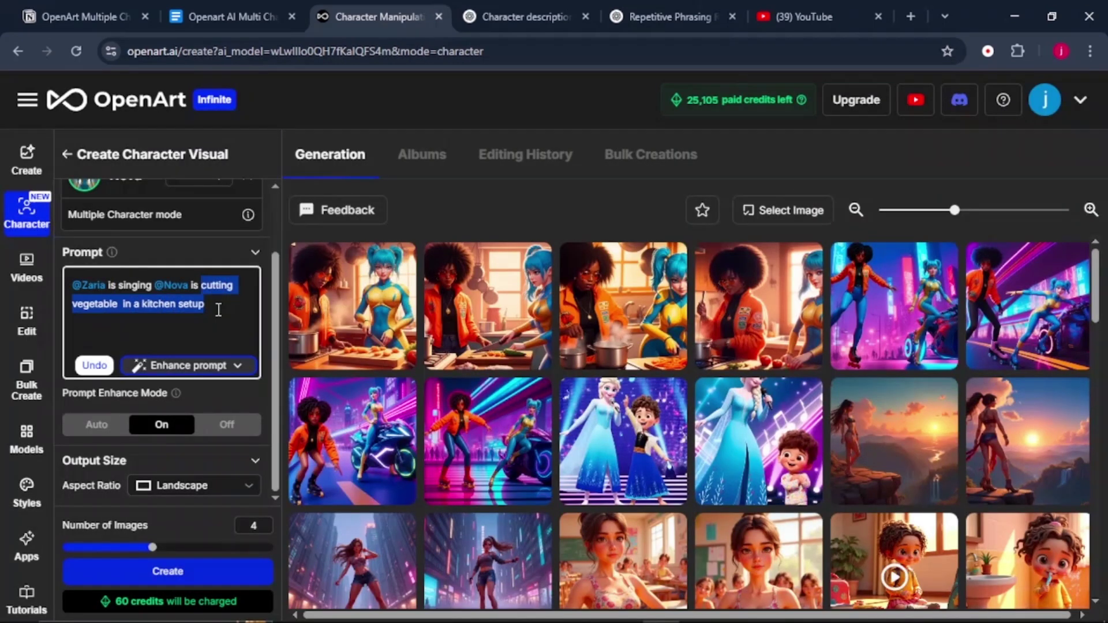
text(playing a piano)
click(174, 570)
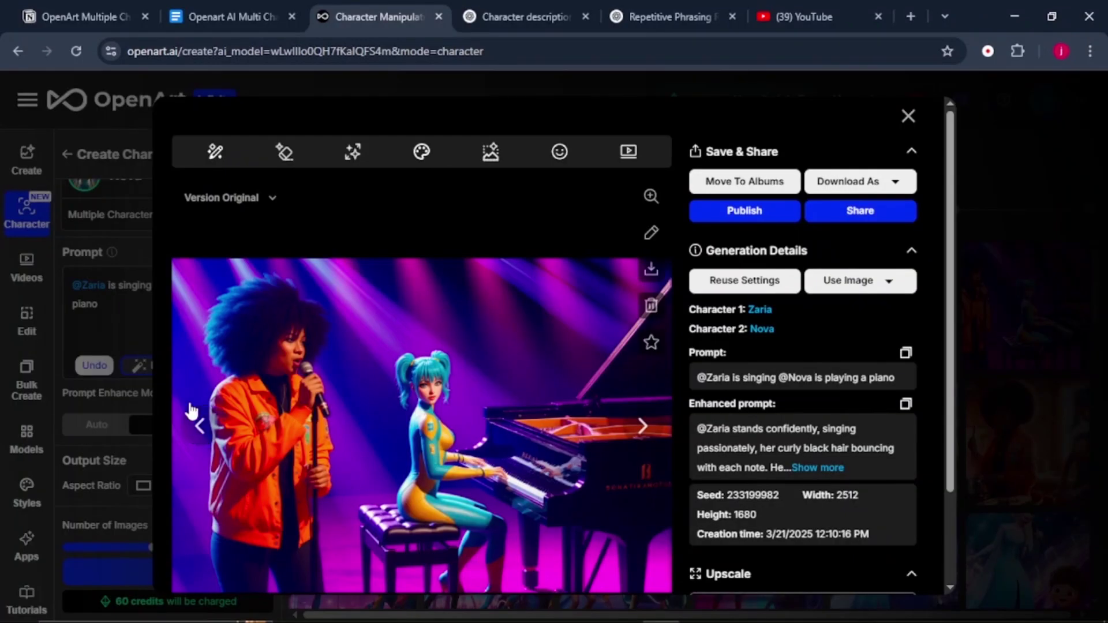
Browse the piano stage images and expand and select the full enhanced prompt.
scroll(268, 407, down, 1)
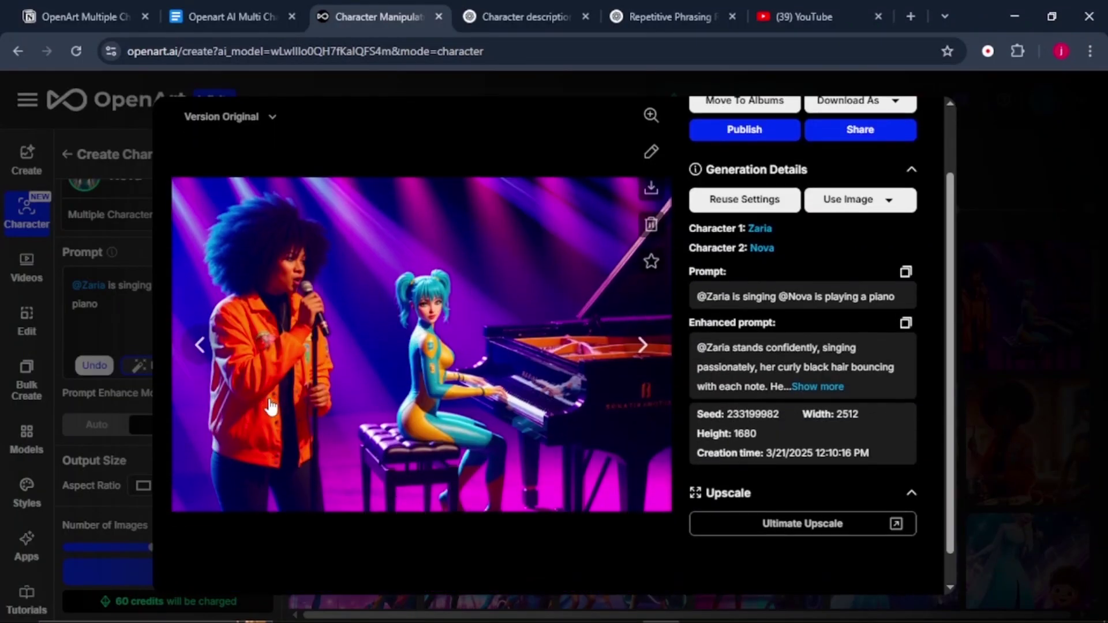
click(646, 363)
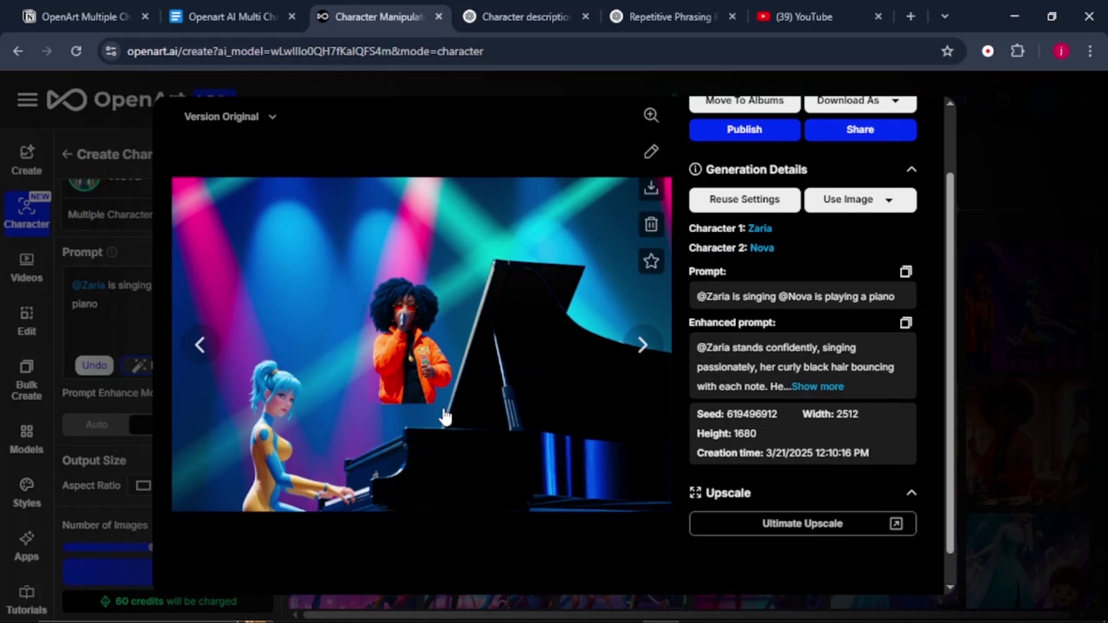
click(200, 347)
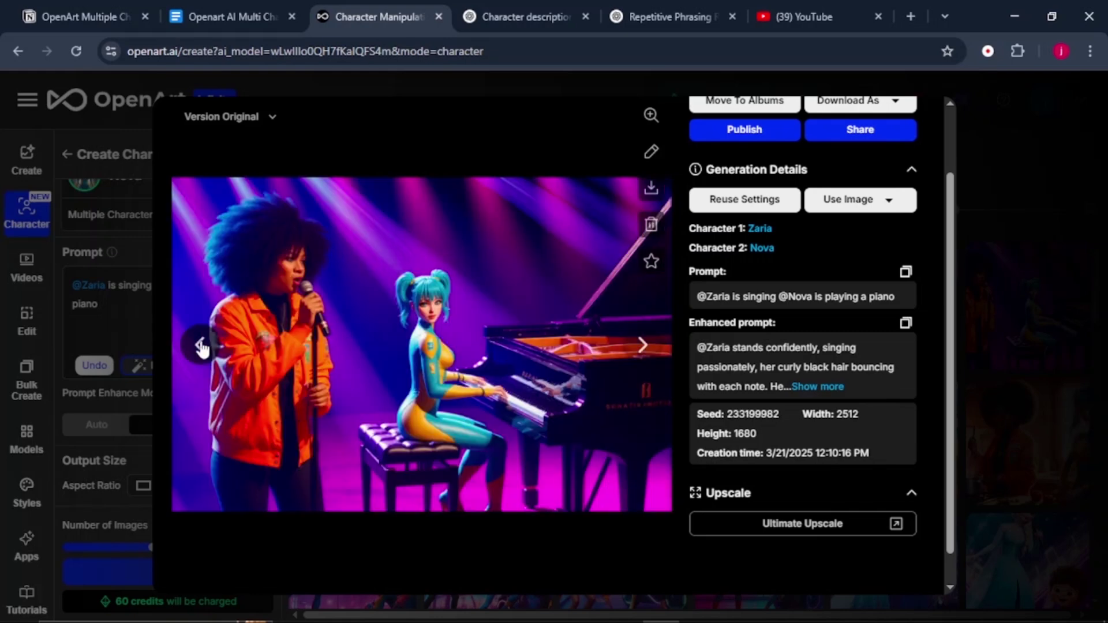
click(817, 387)
scroll(782, 199, down, 2)
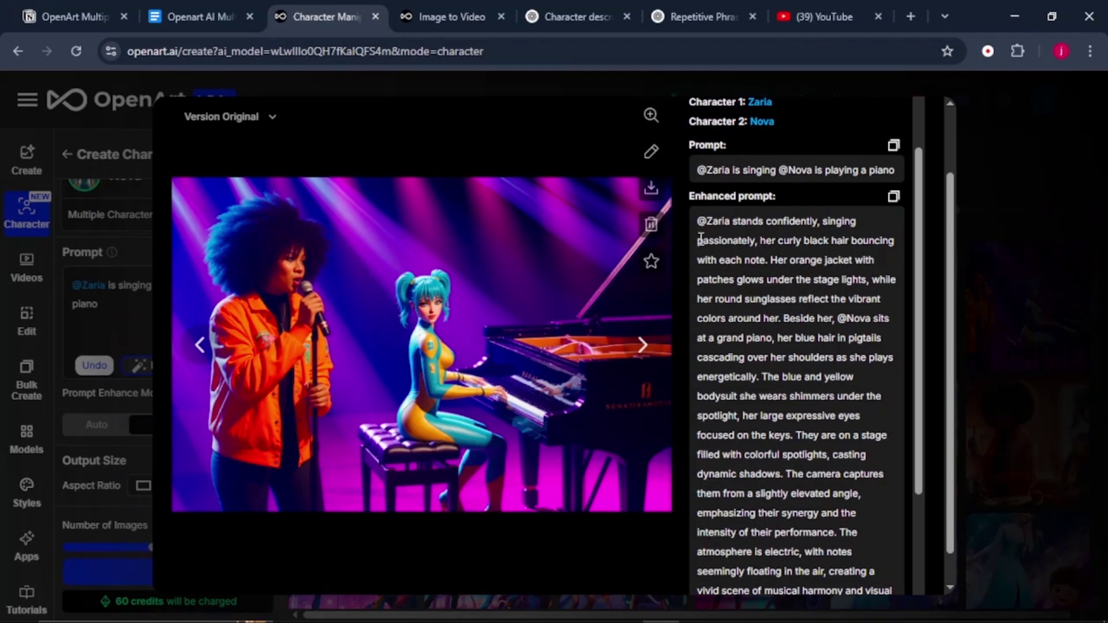
drag(698, 240, 883, 597)
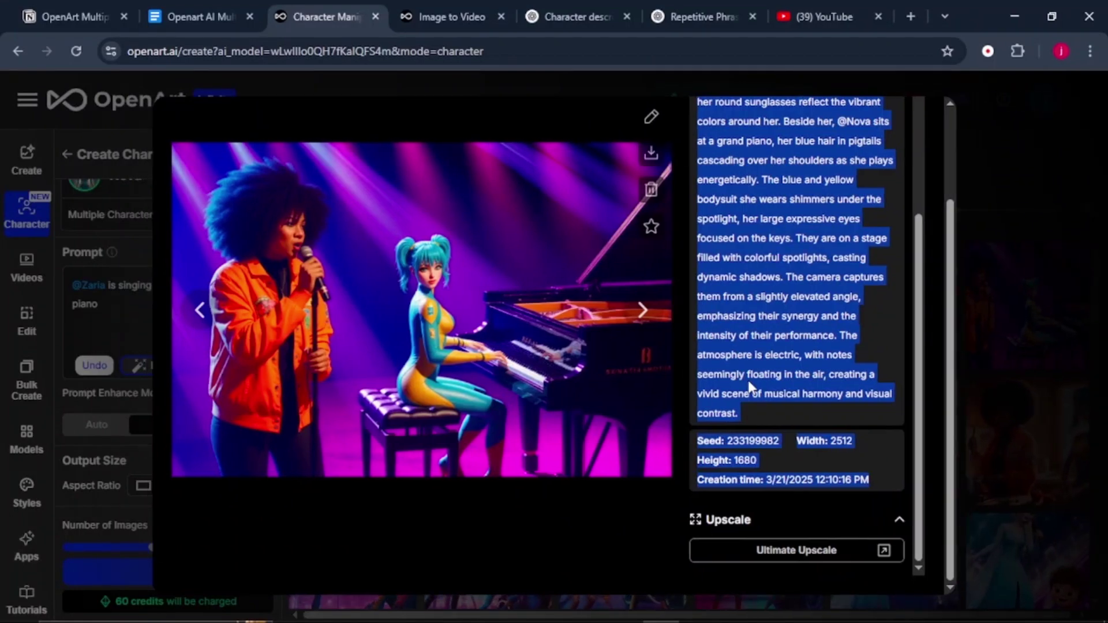
scroll(751, 387, up, 5)
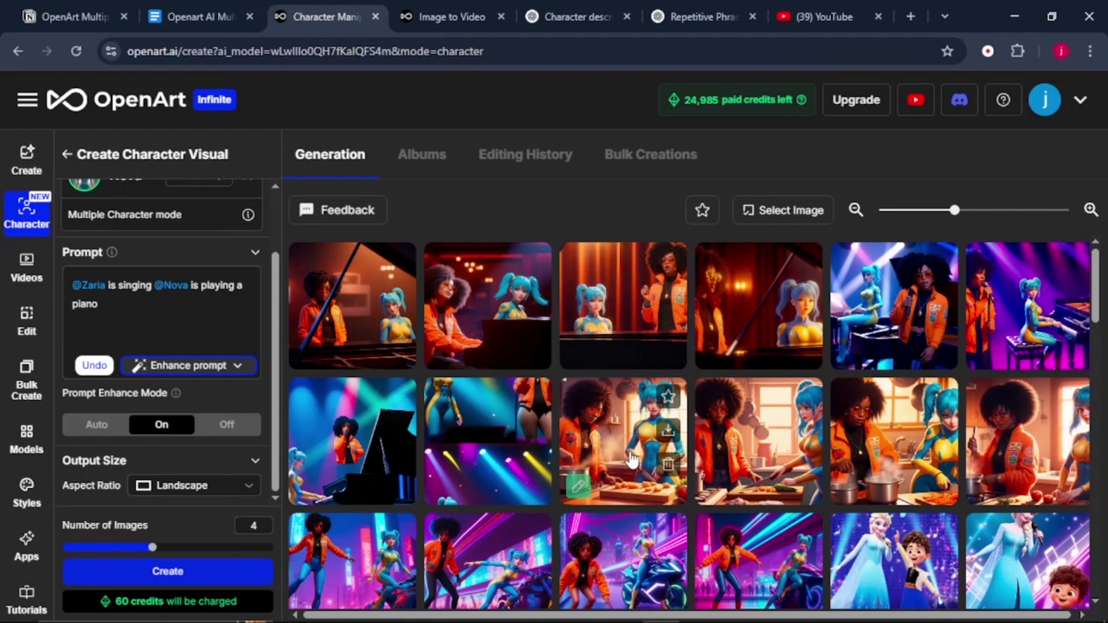
Load the Zaria-and-Nova kitchen image into Image To Video with Kling and expand the Prompt section.
click(633, 459)
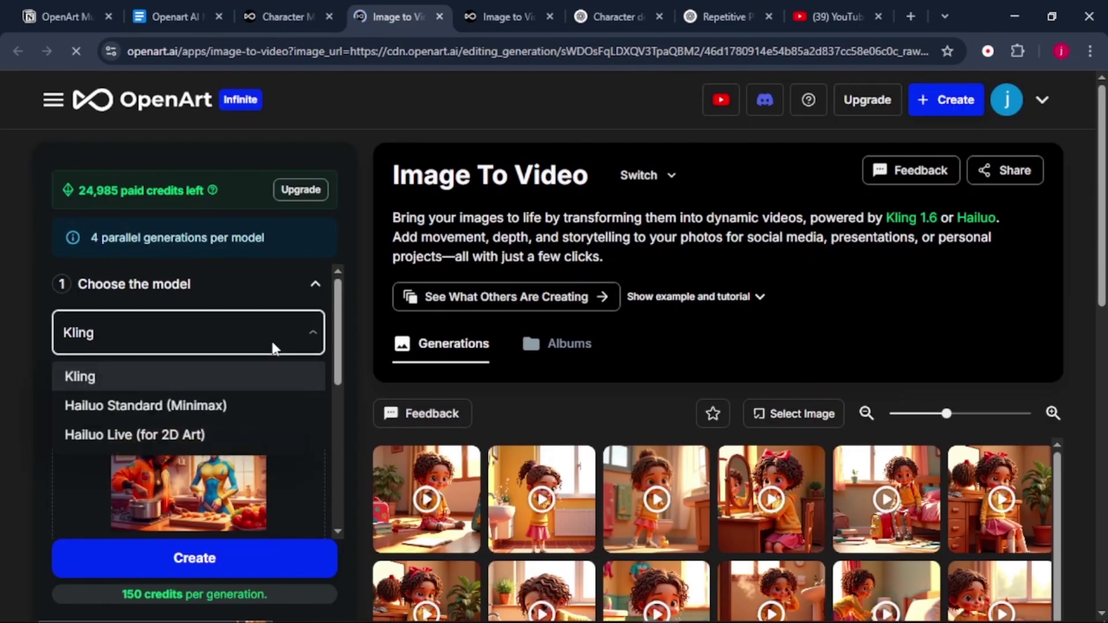
click(224, 384)
scroll(227, 379, down, 3)
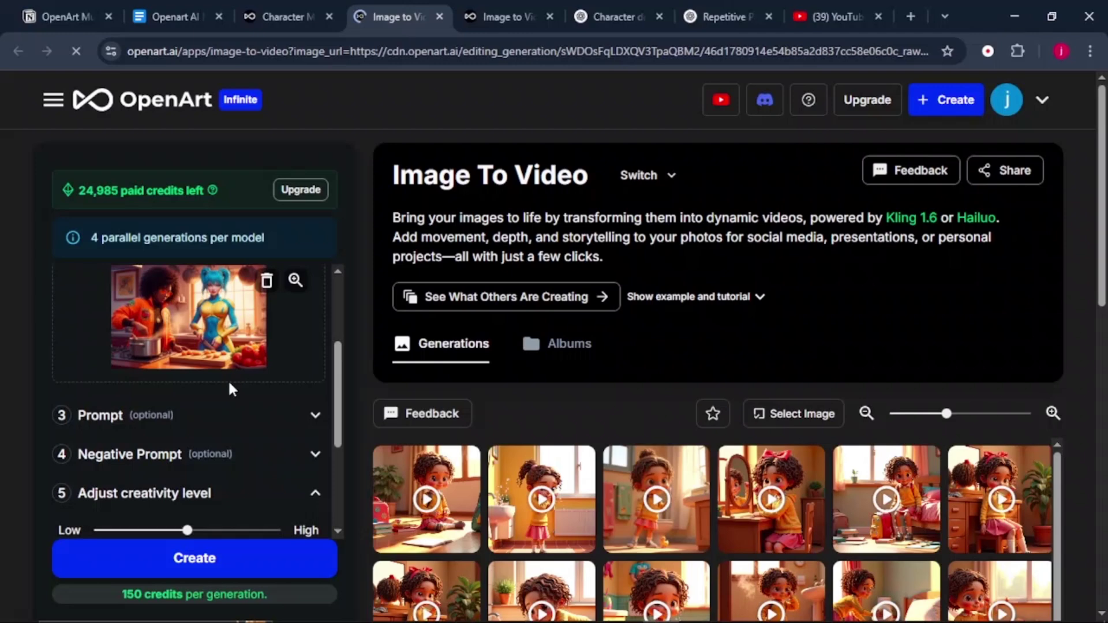
click(232, 421)
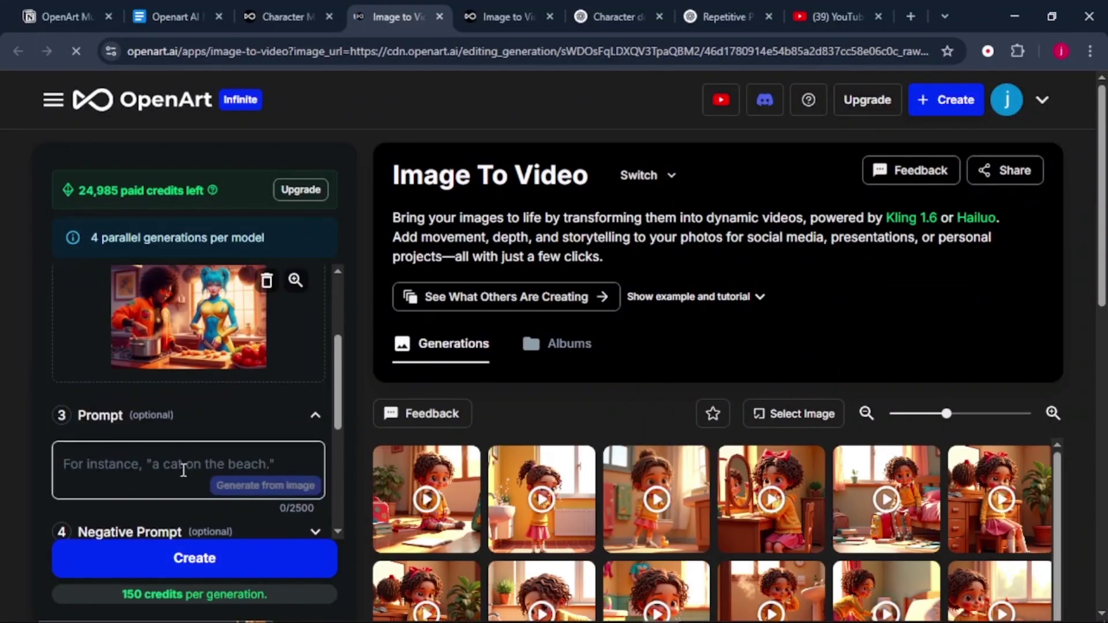
scroll(184, 470, down, 3)
Copy the kitchen image's enhanced prompt as the video prompt and set duration to 10s.
click(153, 318)
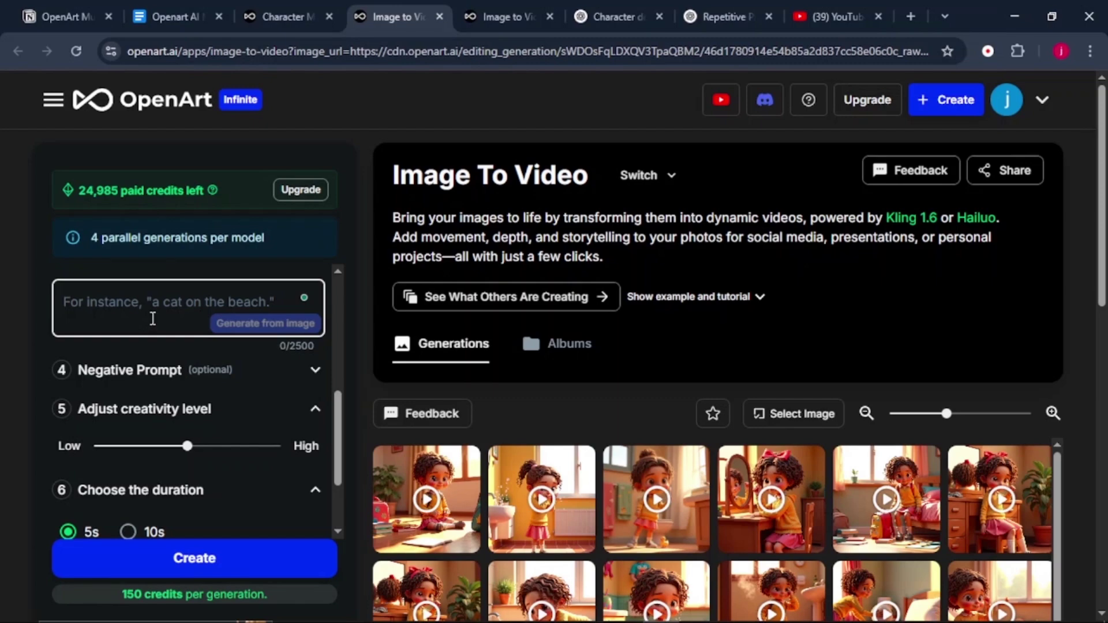
click(278, 17)
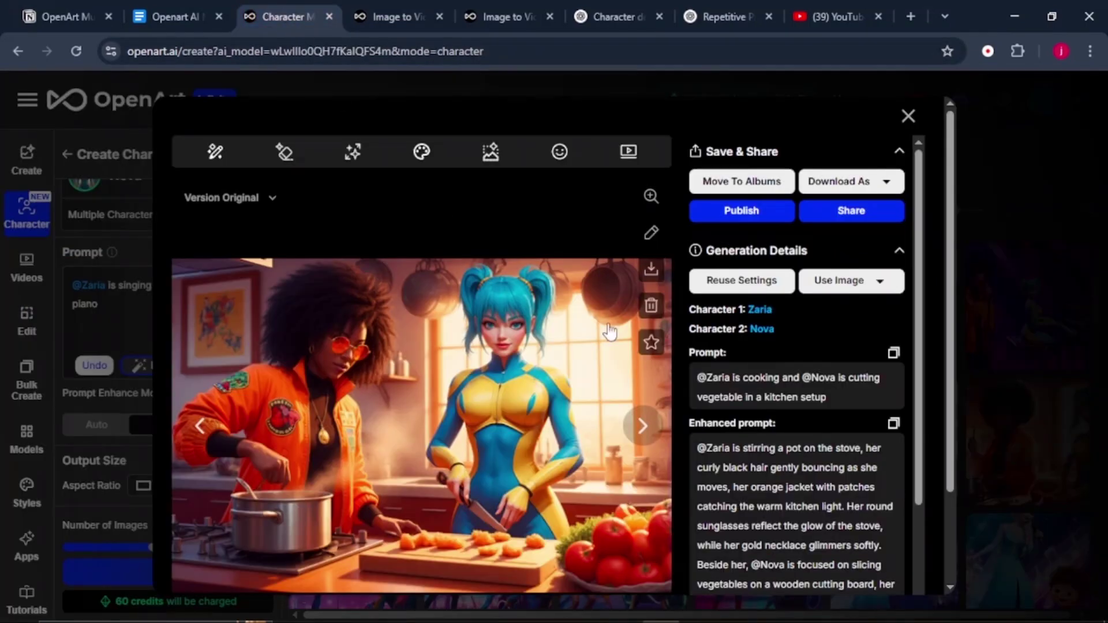
scroll(701, 456, down, 3)
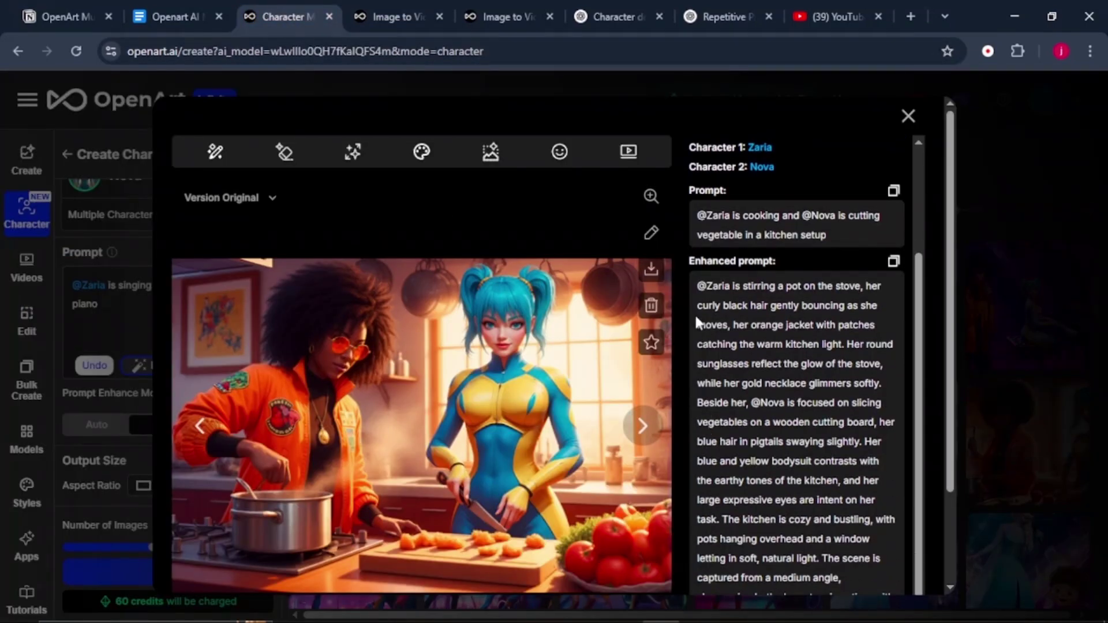
drag(705, 286, 838, 580)
key(ctrl+Tab)
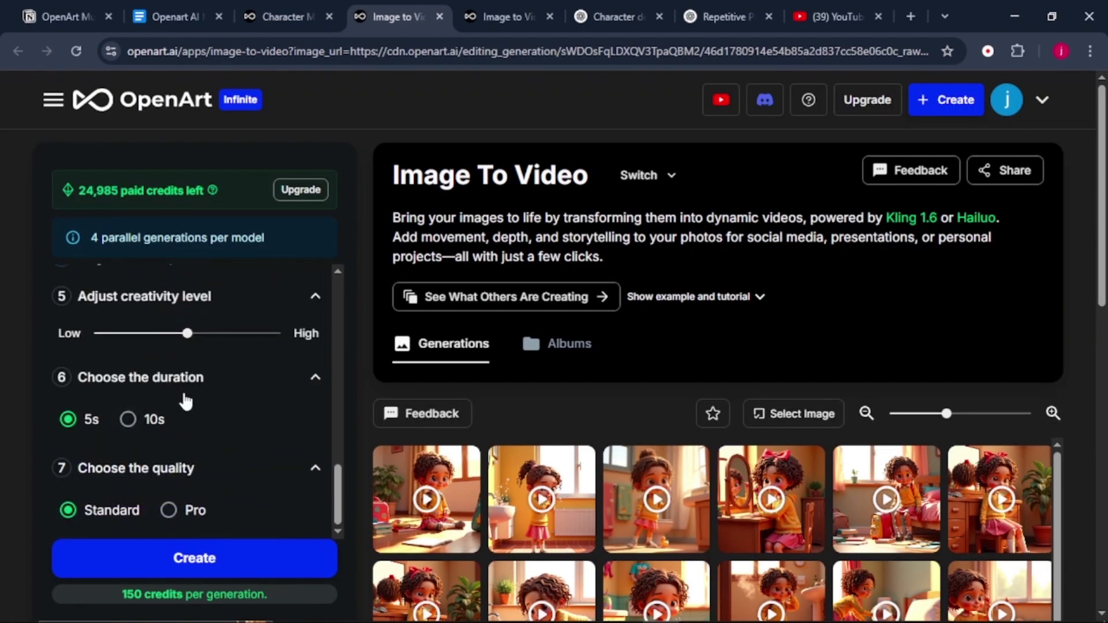
click(129, 420)
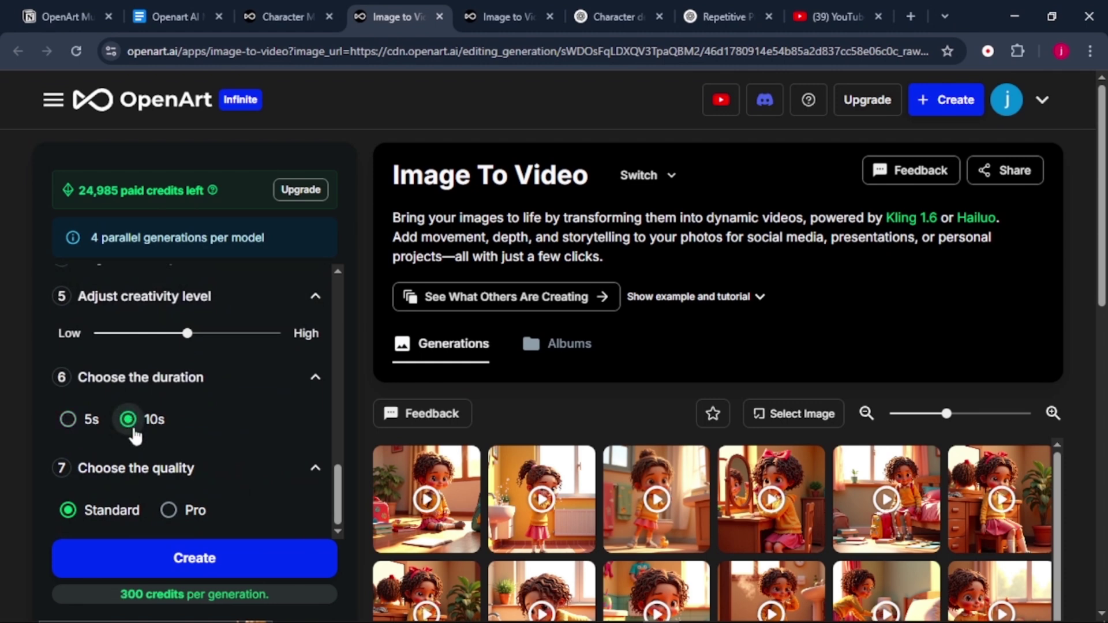
scroll(134, 433, down, 2)
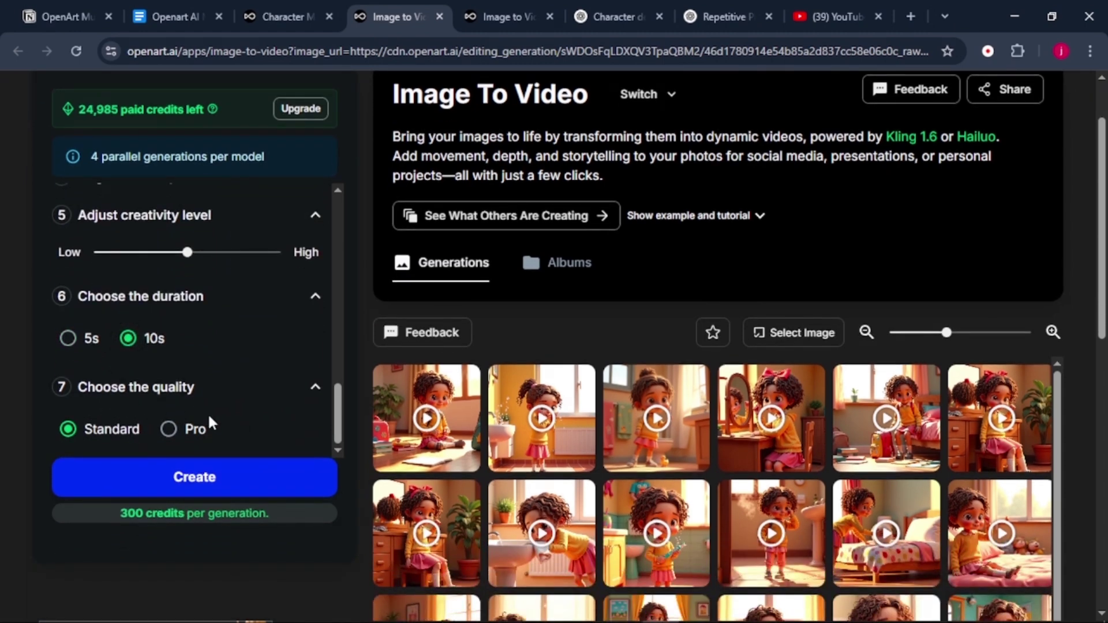
Switch quality to Pro and generate the 10s Kling kitchen video.
click(170, 431)
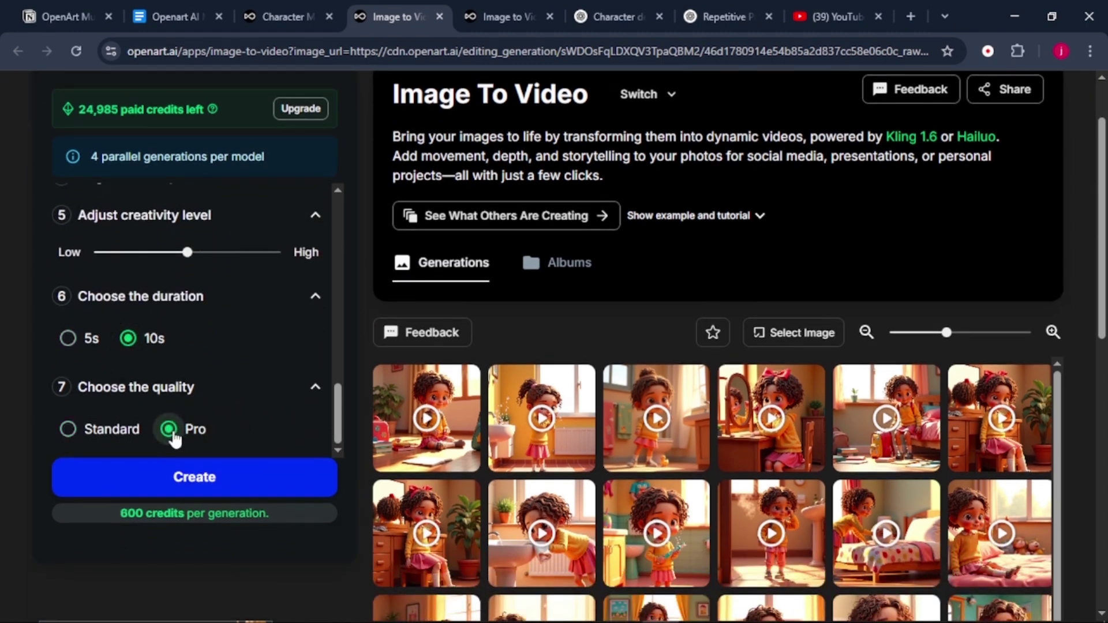
click(206, 487)
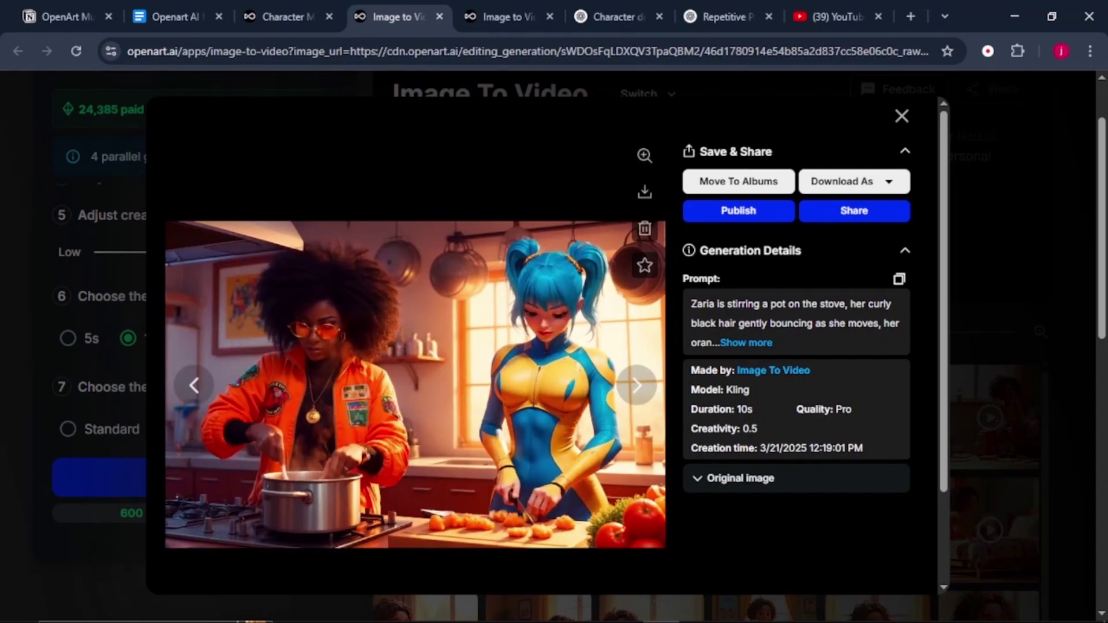
click(901, 116)
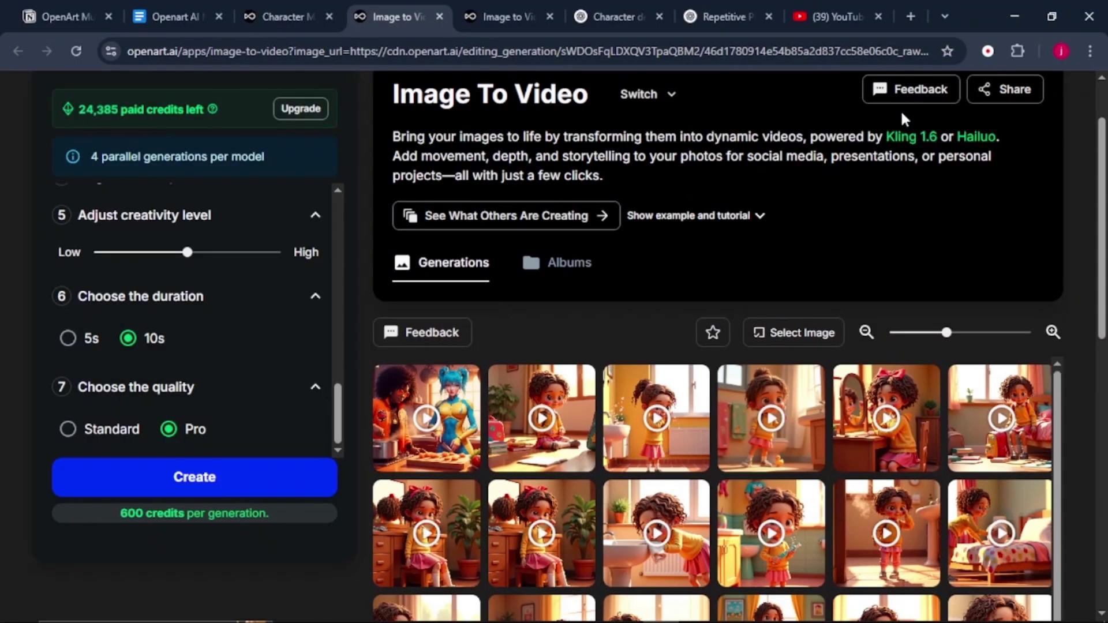